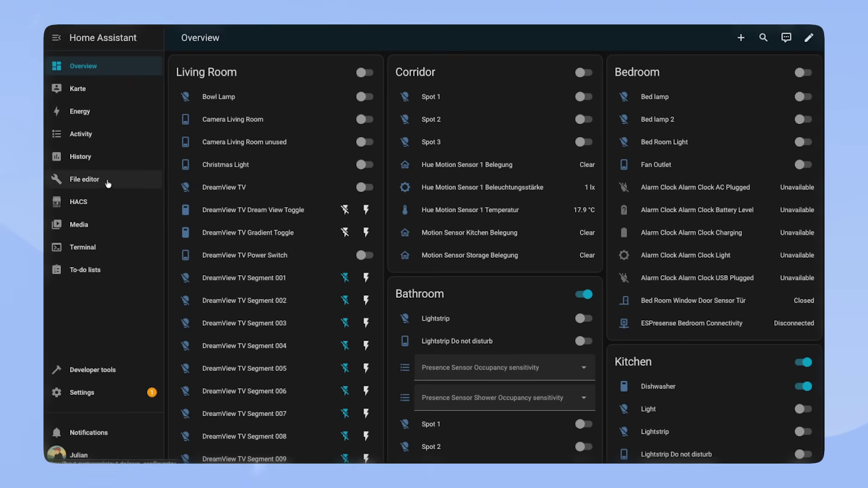
# Step: Paste the manual alarm_control_panel block below the includes in configuration.yaml
pyautogui.click(109, 183)
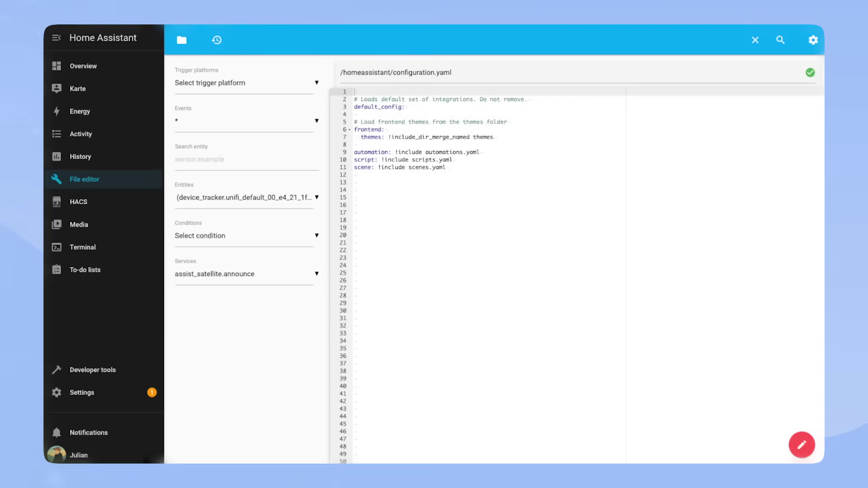
pyautogui.click(447, 197)
pyautogui.click(438, 183)
pyautogui.write('#Security System alarm_control_panel:   - platform: manual     name: Security System     code: "123456"     arming_time: 10     delay_time: 10     trigger_time: 60     disarmed:       trigger_time: 0     armed_home:       arming_time: 0       delay_time: 0     armed_night:       arming_time: 0       delay_time: 0')
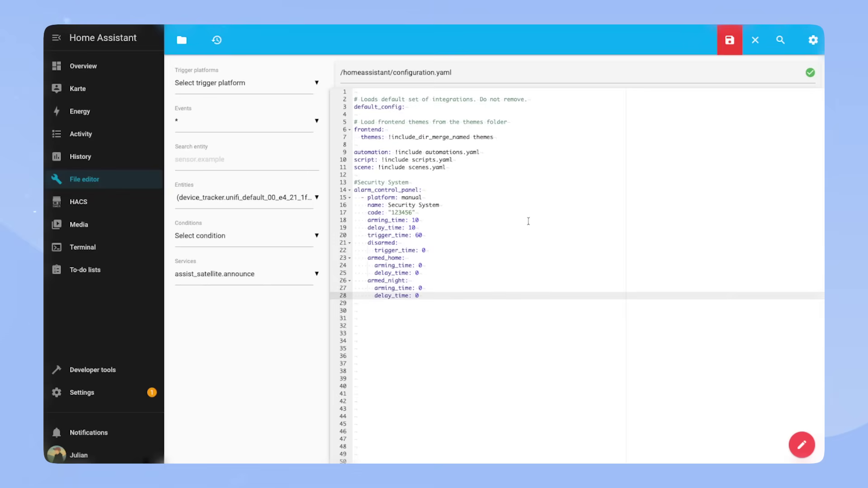
# Step: Highlight the platform, name, code and arming/delay/trigger time lines to explain them
pyautogui.moveTo(446, 197); pyautogui.dragTo(343, 199)
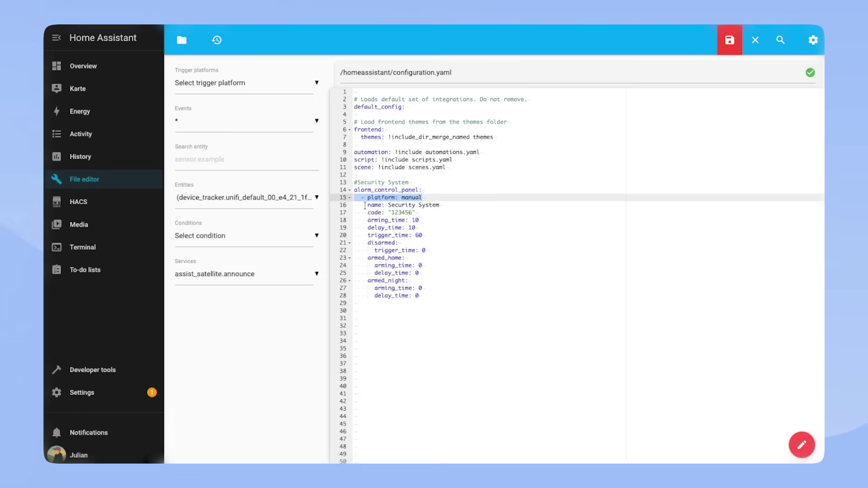
pyautogui.moveTo(365, 206); pyautogui.dragTo(442, 205)
pyautogui.moveTo(365, 212); pyautogui.dragTo(428, 213)
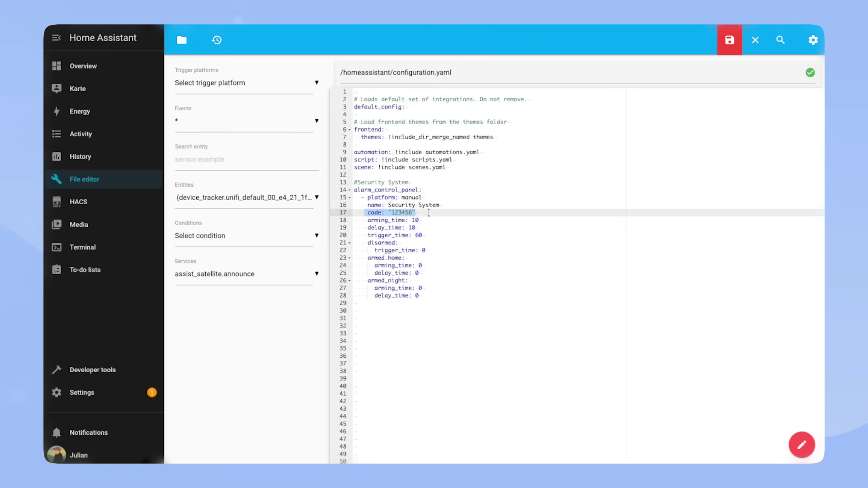
pyautogui.moveTo(364, 220); pyautogui.dragTo(448, 234)
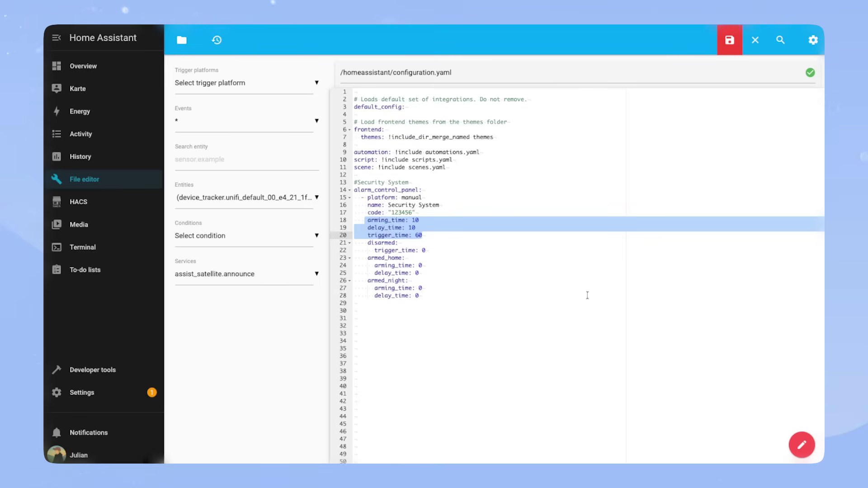
# Step: Highlight the armed_home and armed_night sections further down the block
pyautogui.scroll(-1, 479, 297)
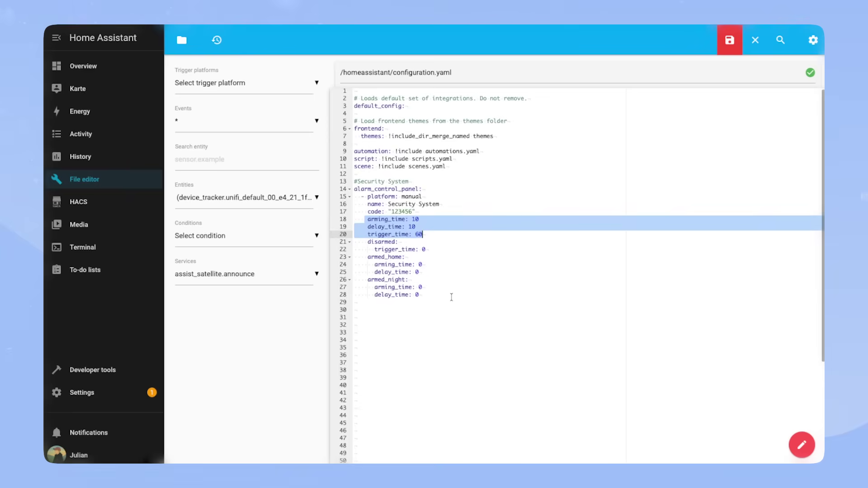
pyautogui.scroll(-1, 451, 297)
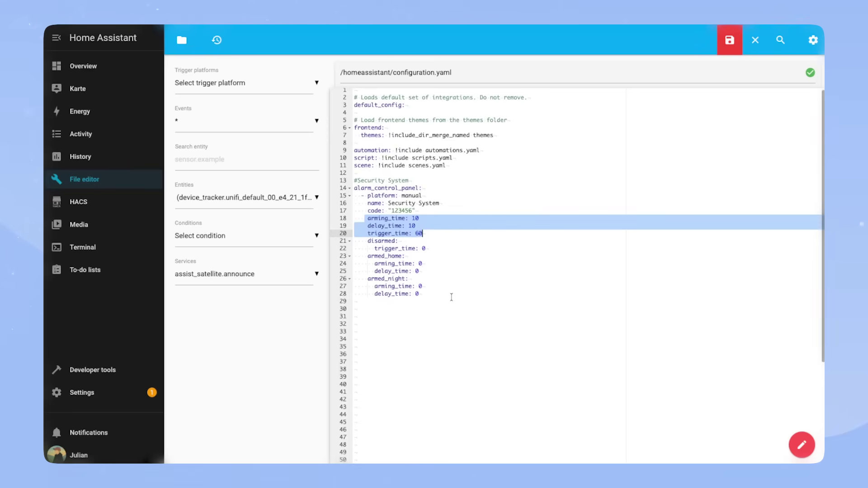
pyautogui.click(432, 283)
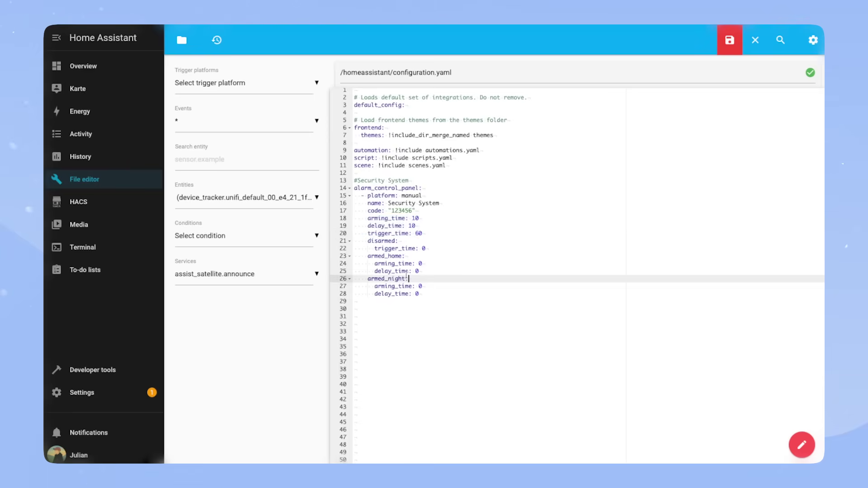
pyautogui.moveTo(367, 256); pyautogui.dragTo(405, 256)
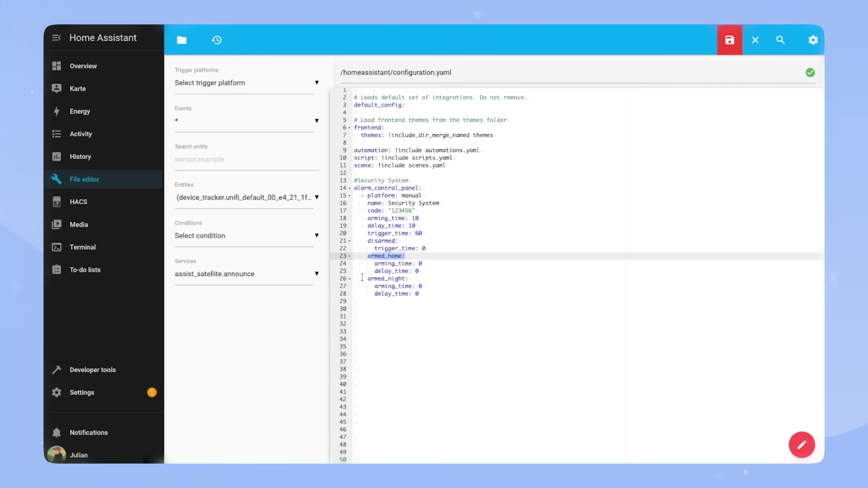
pyautogui.moveTo(367, 278); pyautogui.dragTo(408, 279)
pyautogui.click(424, 278)
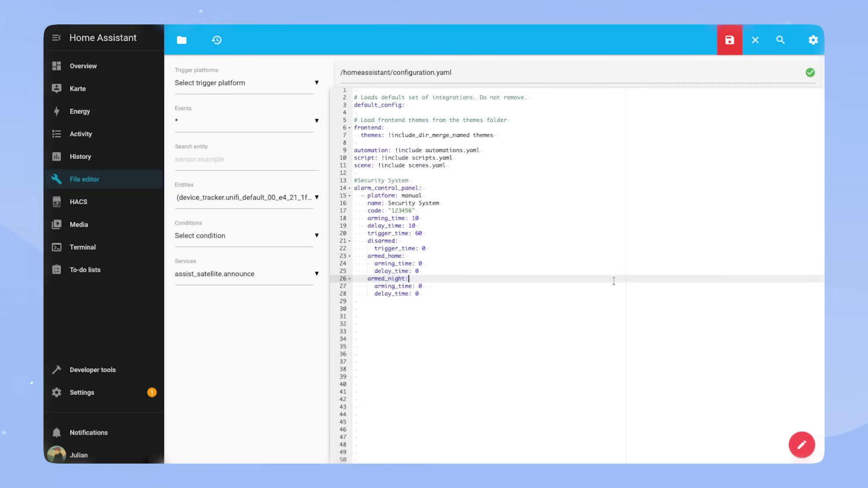
# Step: Save configuration.yaml, then check the configuration and restart Home Assistant from Developer tools
pyautogui.hotkey('ctrl', 's')
pyautogui.click(91, 370)
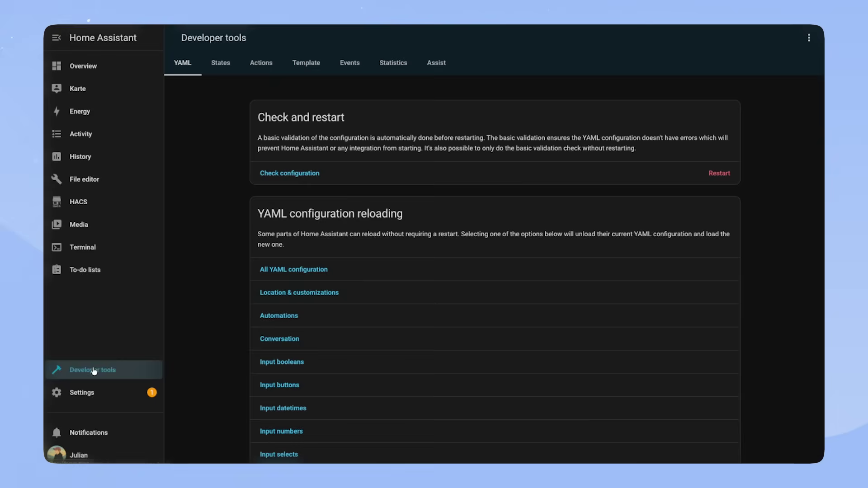
pyautogui.click(719, 197)
pyautogui.click(549, 274)
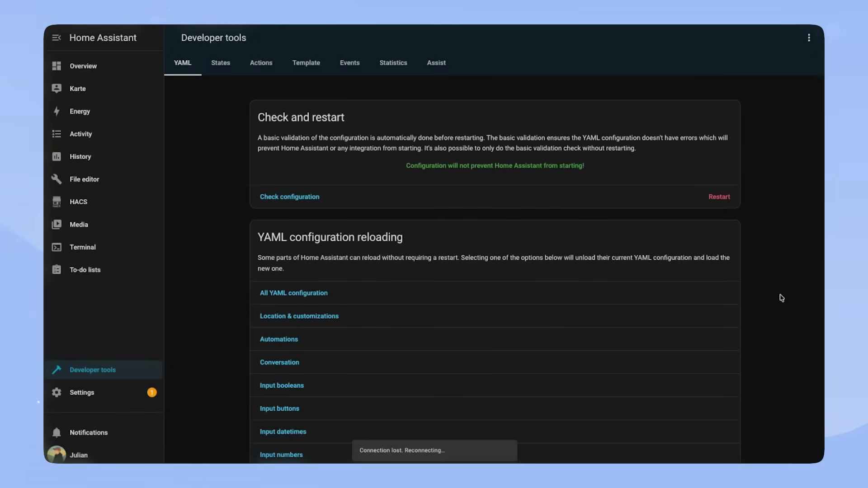
# Step: Find the Security System alarm entity and arm it home with its alarm code
pyautogui.write('ealarm_control')
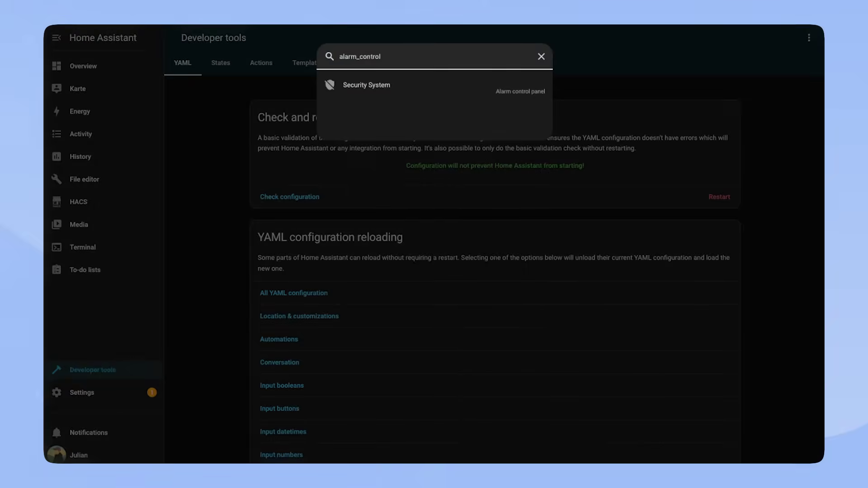
pyautogui.press('Return')
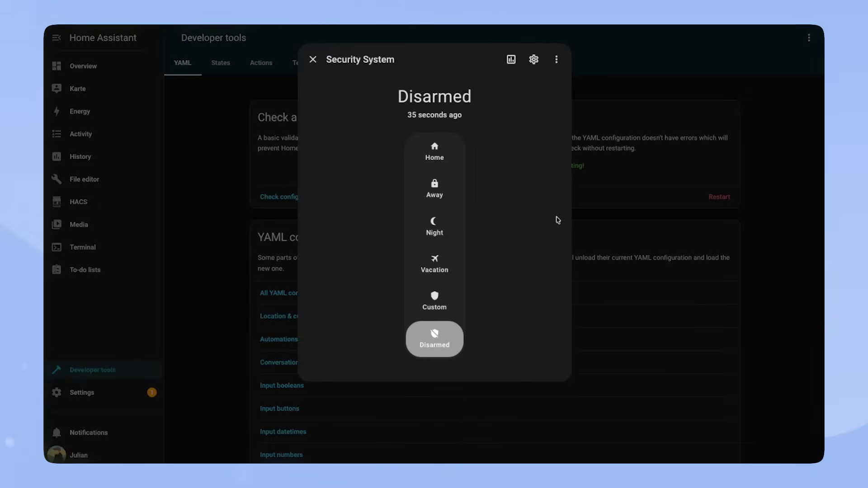
pyautogui.click(434, 156)
pyautogui.click(405, 220)
pyautogui.click(434, 220)
pyautogui.click(472, 220)
pyautogui.click(397, 258)
pyautogui.click(435, 258)
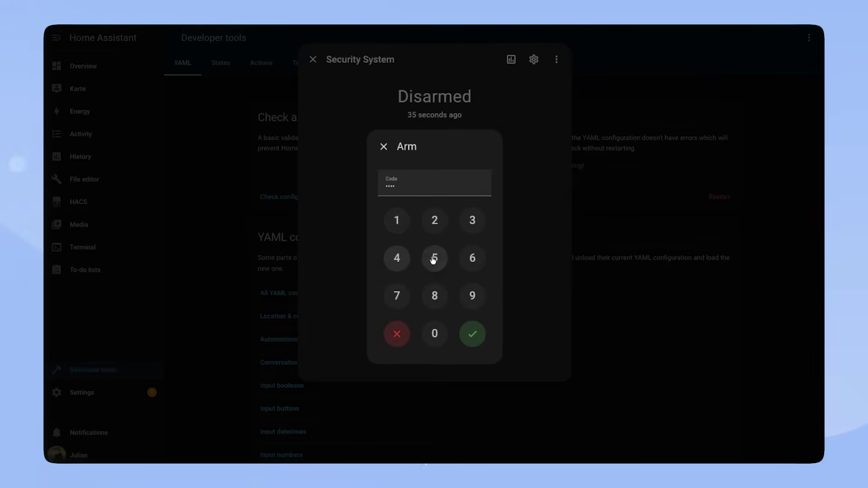
pyautogui.click(472, 258)
pyautogui.click(473, 334)
pyautogui.click(313, 60)
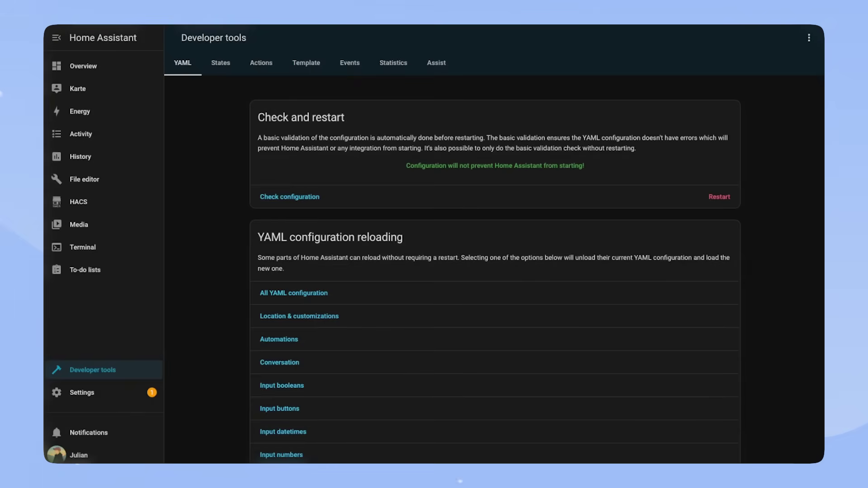
pyautogui.click(56, 392)
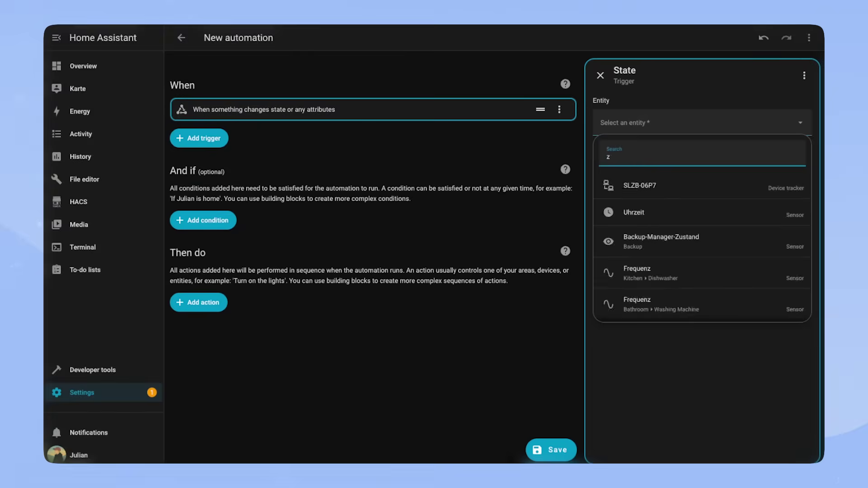
# Step: Add a State trigger on Home to state 0 with trigger ID 'away'
pyautogui.click(647, 212)
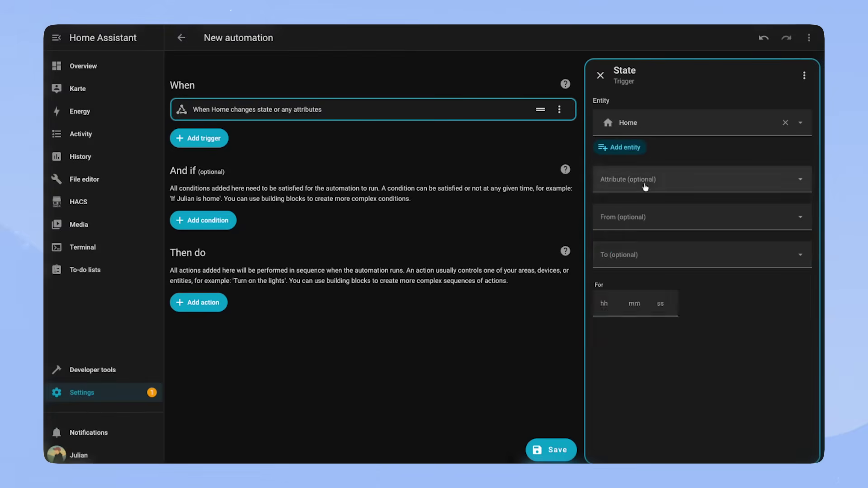
pyautogui.click(641, 253)
pyautogui.click(805, 75)
pyautogui.click(750, 98)
pyautogui.write('away')
pyautogui.click(659, 292)
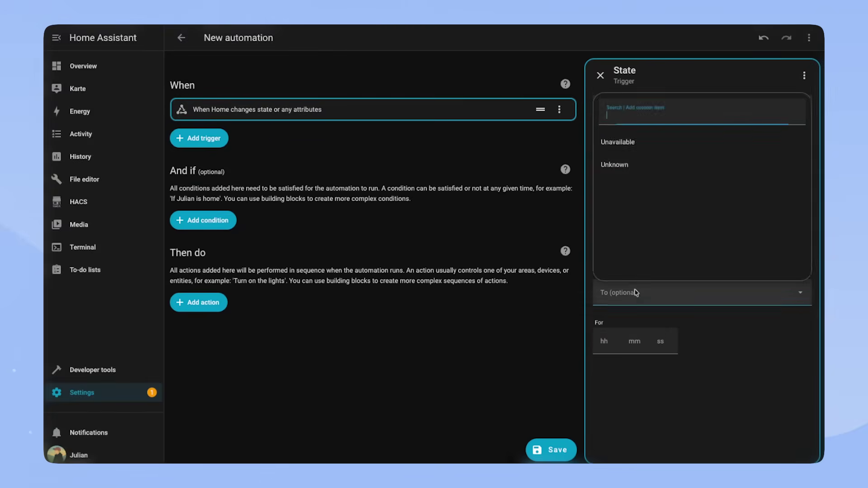
pyautogui.write('0')
pyautogui.press('Return')
# Step: Add a Numeric state trigger above 0 with trigger ID 'home'
pyautogui.click(201, 138)
pyautogui.write('numeric s')
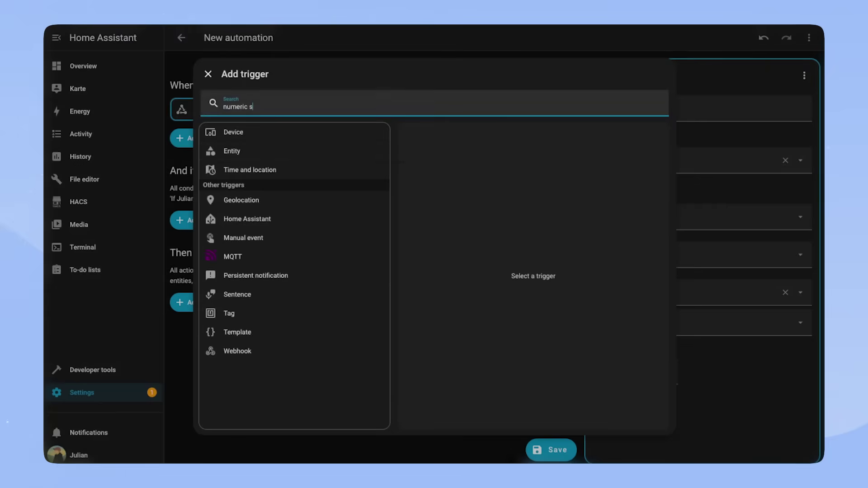
pyautogui.click(235, 131)
pyautogui.click(610, 285)
pyautogui.write('0')
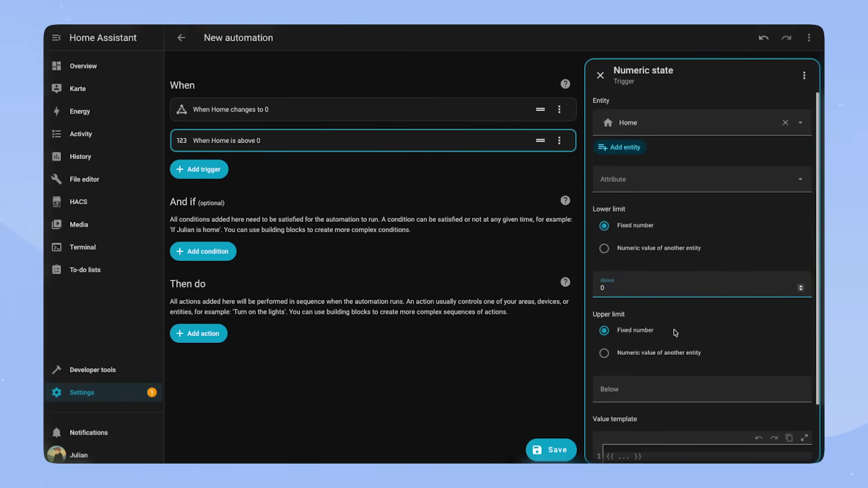
pyautogui.click(805, 75)
pyautogui.click(750, 98)
pyautogui.write('home')
pyautogui.click(600, 75)
# Step: Add a Choose action whose option 1, triggered by 'away', arms Security System away with the code
pyautogui.click(198, 333)
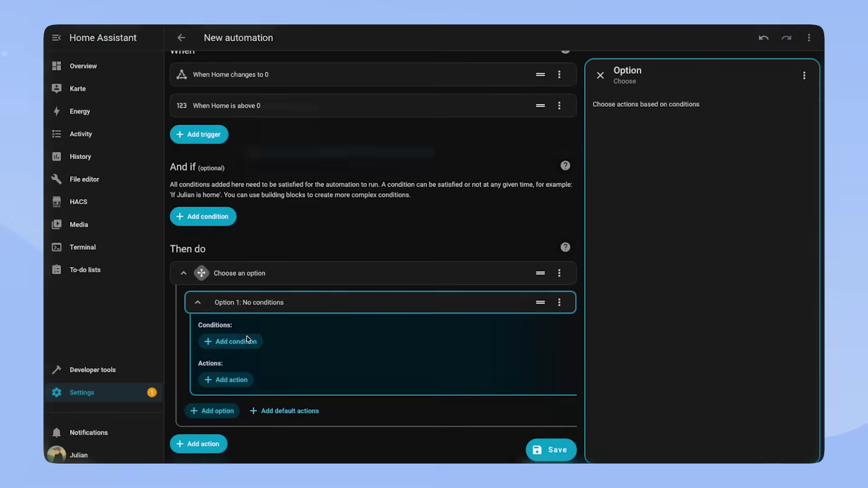
pyautogui.click(244, 343)
pyautogui.click(237, 434)
pyautogui.click(310, 178)
pyautogui.click(434, 170)
pyautogui.click(597, 246)
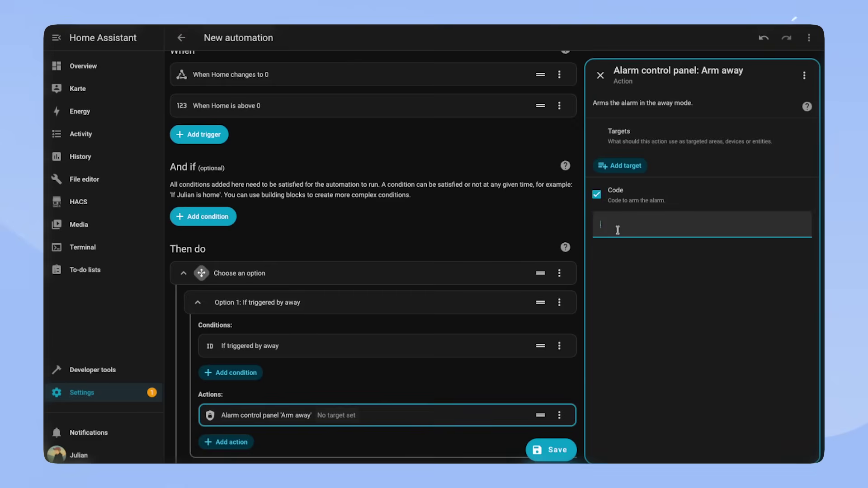
pyautogui.write('123456')
pyautogui.click(624, 217)
pyautogui.click(651, 318)
# Step: Add option 2, triggered by 'home', arming Security System home with the code
pyautogui.click(212, 411)
pyautogui.click(359, 212)
pyautogui.click(603, 139)
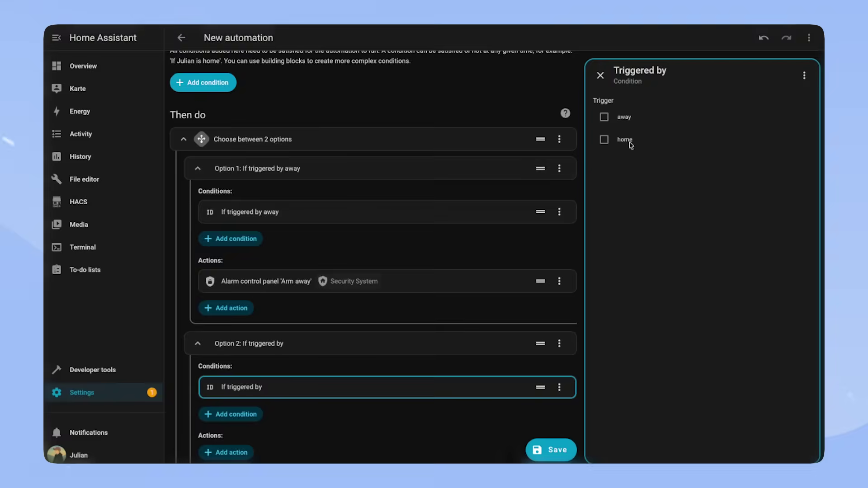
pyautogui.click(226, 452)
pyautogui.click(252, 175)
pyautogui.click(254, 195)
pyautogui.click(597, 194)
pyautogui.write('123456')
pyautogui.click(622, 165)
pyautogui.click(651, 190)
# Step: Save the automation as 'Security System Arming'
pyautogui.click(551, 450)
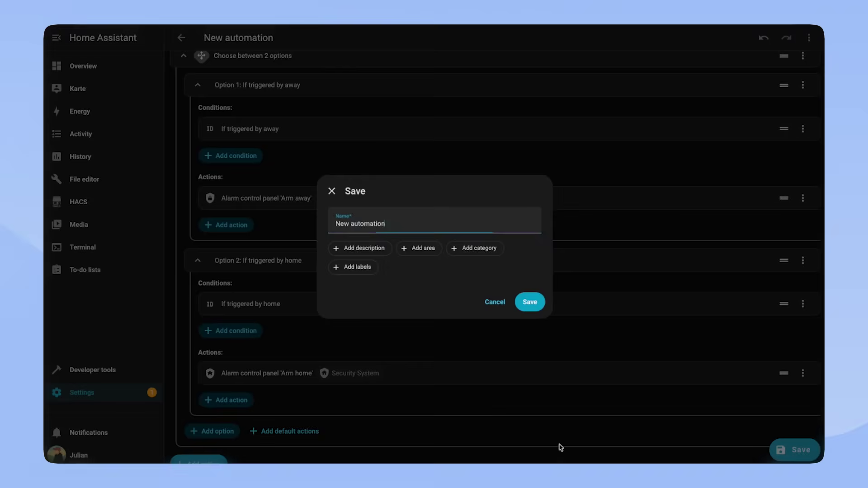
pyautogui.hotkey('ctrl', 'a')
pyautogui.write('Security System Arming')
pyautogui.click(529, 302)
# Step: Start an empty automation triggered by the bathroom motion sensor's occupancy (Belegung) entity
pyautogui.click(182, 37)
pyautogui.click(765, 448)
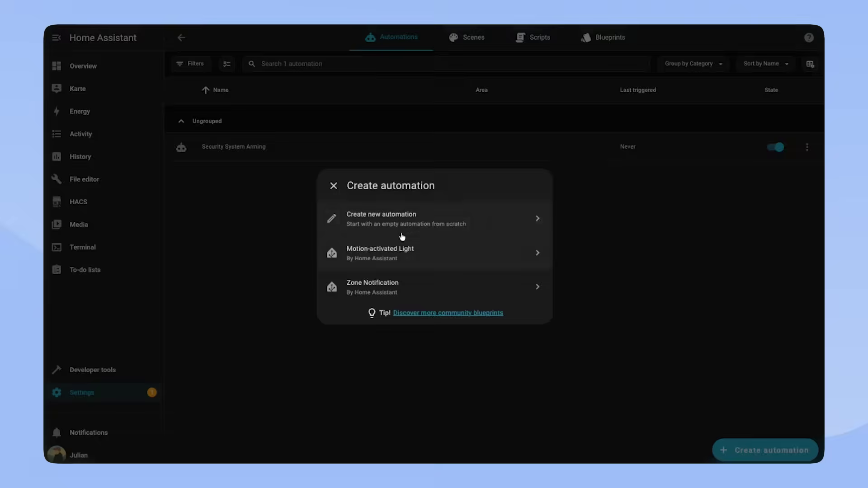
pyautogui.click(403, 217)
pyautogui.click(182, 124)
pyautogui.write('motion')
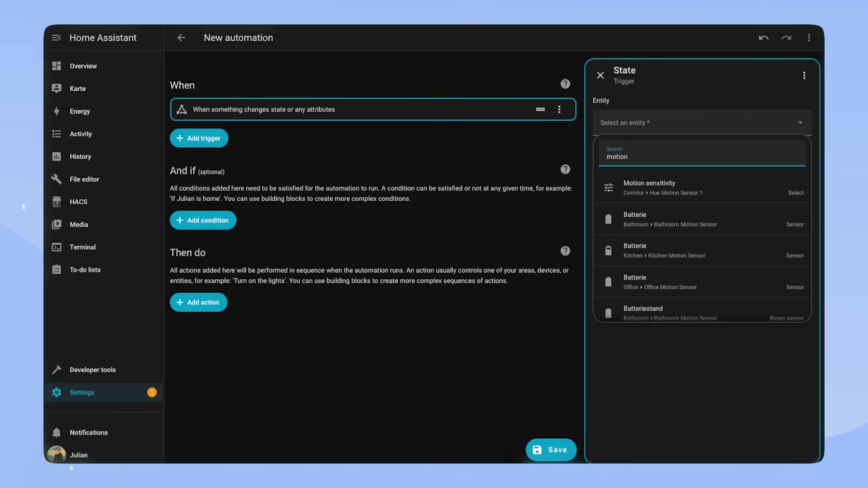
pyautogui.scroll(-2, 689, 184)
pyautogui.write('occupancy')
pyautogui.scroll(-2, 656, 226)
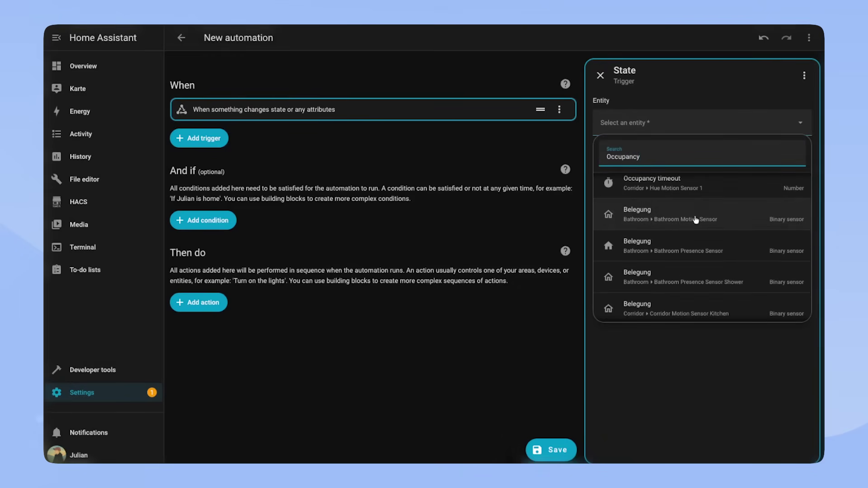
pyautogui.click(633, 221)
# Step: Add a State condition requiring Security System to be armed away
pyautogui.click(203, 220)
pyautogui.write('state')
pyautogui.click(364, 168)
pyautogui.click(659, 124)
pyautogui.write('sec')
pyautogui.click(678, 188)
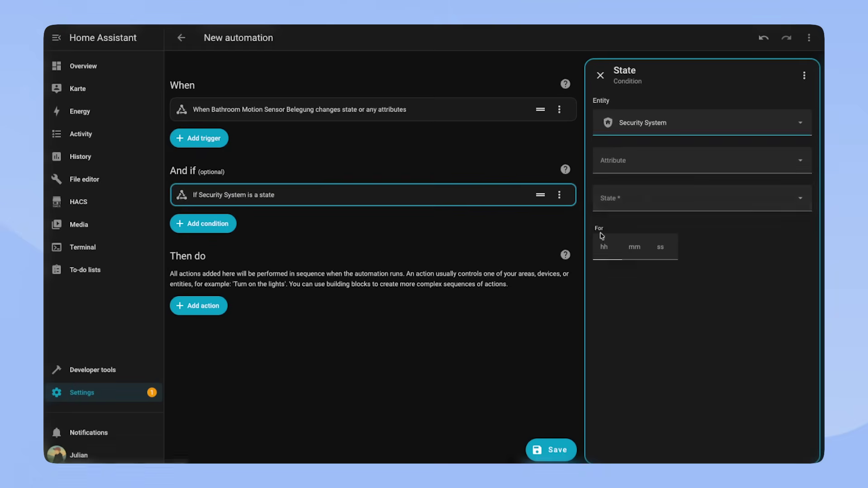
pyautogui.click(678, 252)
pyautogui.click(679, 281)
# Step: Add the alarm Trigger action with the code and save as 'Security System Trigger'
pyautogui.click(195, 304)
pyautogui.write('trigger')
pyautogui.click(271, 201)
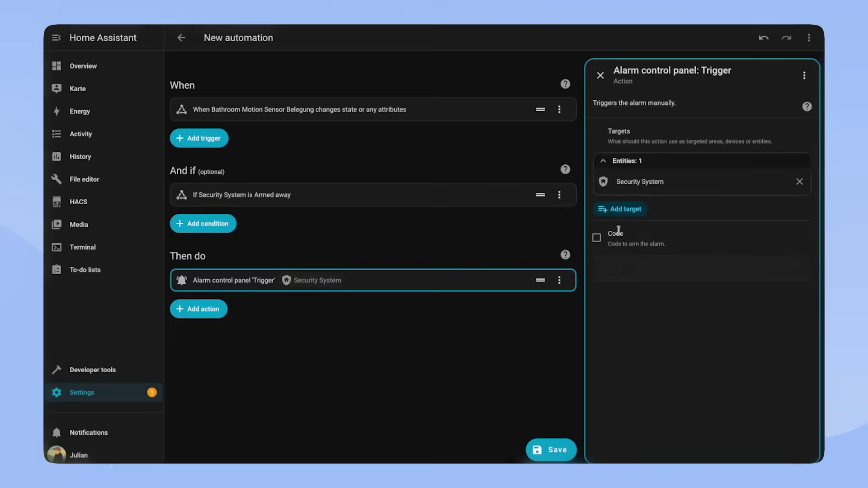
pyautogui.click(597, 238)
pyautogui.write('123456')
pyautogui.hotkey('ctrl', 's')
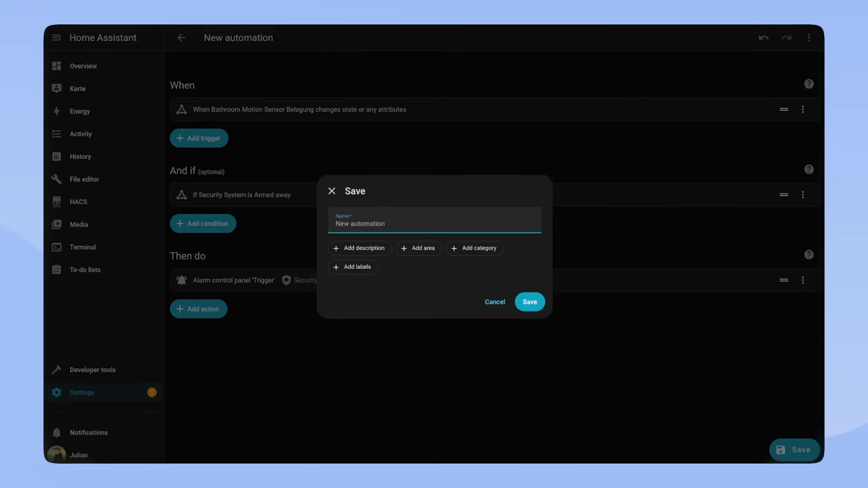
pyautogui.write('Security System Trigger')
pyautogui.click(529, 302)
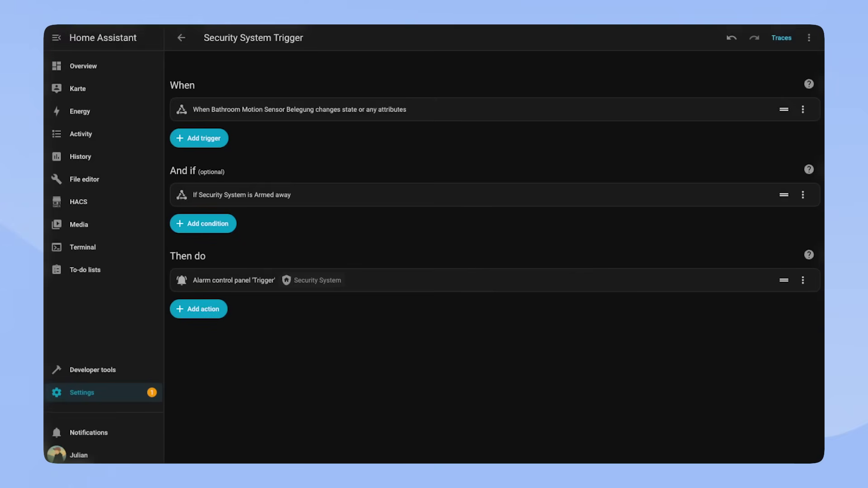
# Step: Start another automation with a State trigger on the Security System entity
pyautogui.click(181, 37)
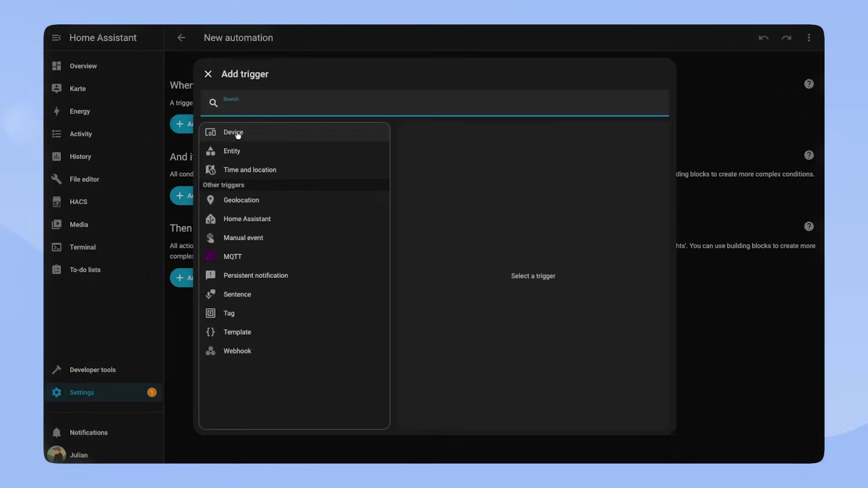
pyautogui.click(238, 134)
pyautogui.click(682, 130)
pyautogui.write('alarm con')
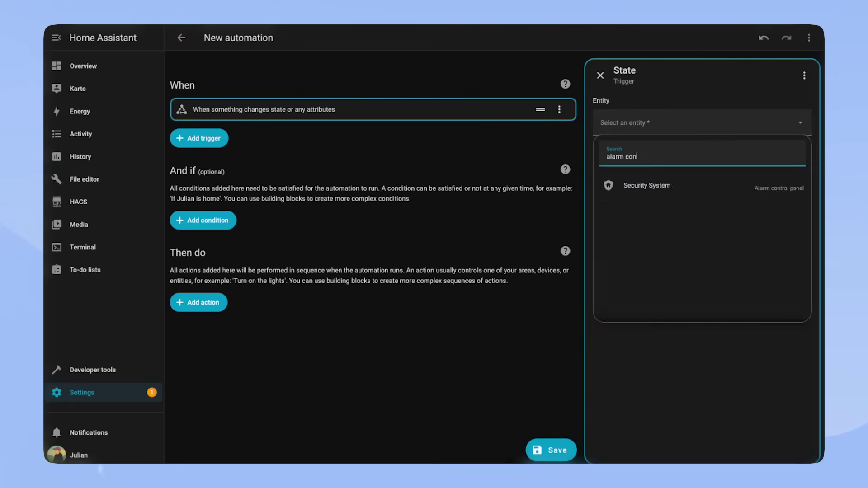
pyautogui.click(647, 186)
# Step: Add a Persistent Notification: Create action with message 'ALARM' and title 'SECURITY SYSTEM'
pyautogui.click(602, 254)
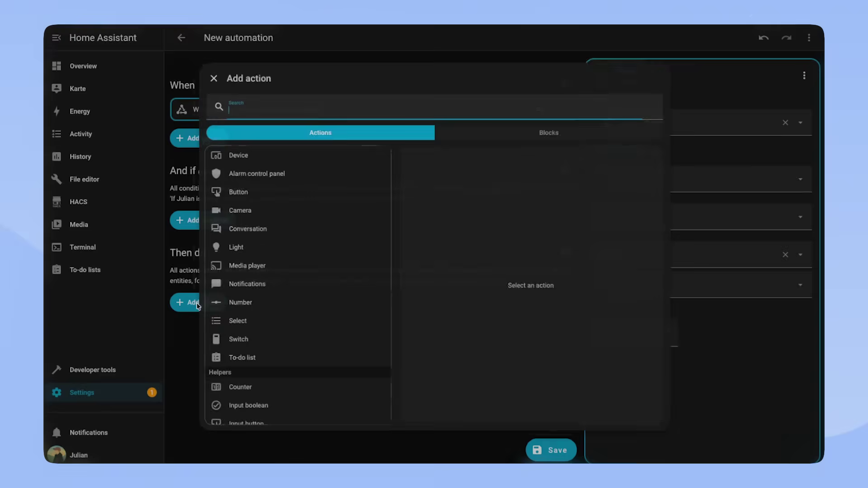
pyautogui.write('notif')
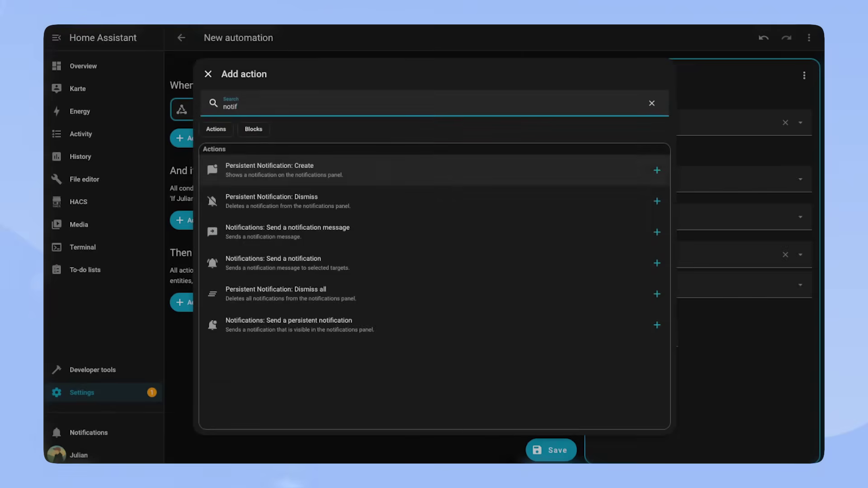
pyautogui.click(434, 170)
pyautogui.click(701, 166)
pyautogui.write('ALARM')
pyautogui.click(597, 200)
pyautogui.click(701, 231)
pyautogui.write('SECURITY')
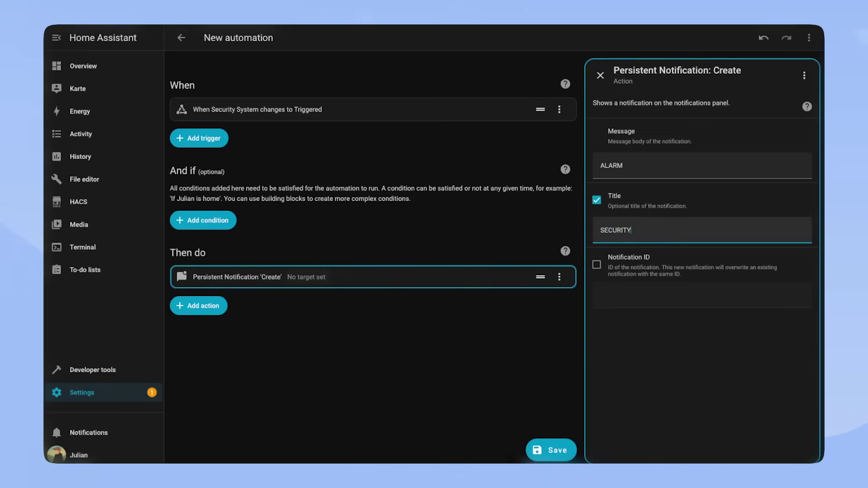
pyautogui.write(' SYSTEM')
# Step: Save the automation as 'Security System Notification' and leave the editor
pyautogui.click(551, 450)
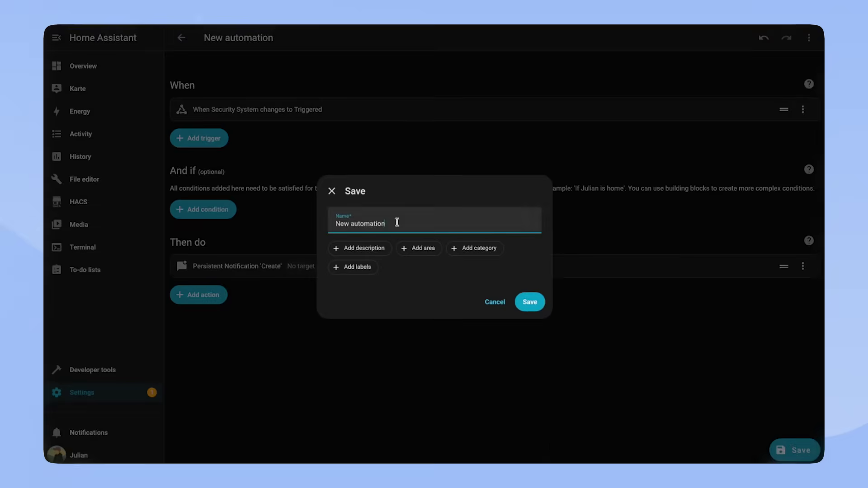
pyautogui.hotkey('ctrl', 'a')
pyautogui.write('Security System Notification')
pyautogui.click(528, 301)
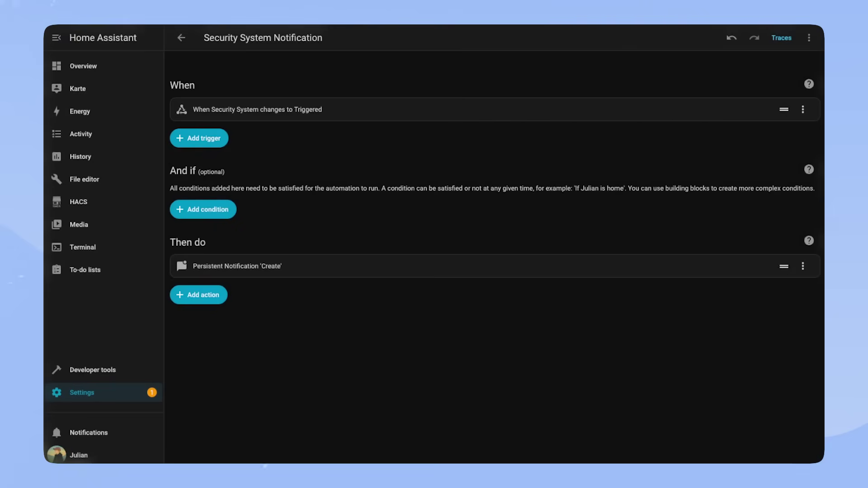
pyautogui.hotkey('alt', 'Left')
# Step: Start a new Template sensor helper from Settings > Devices & services > Helpers
pyautogui.click(105, 393)
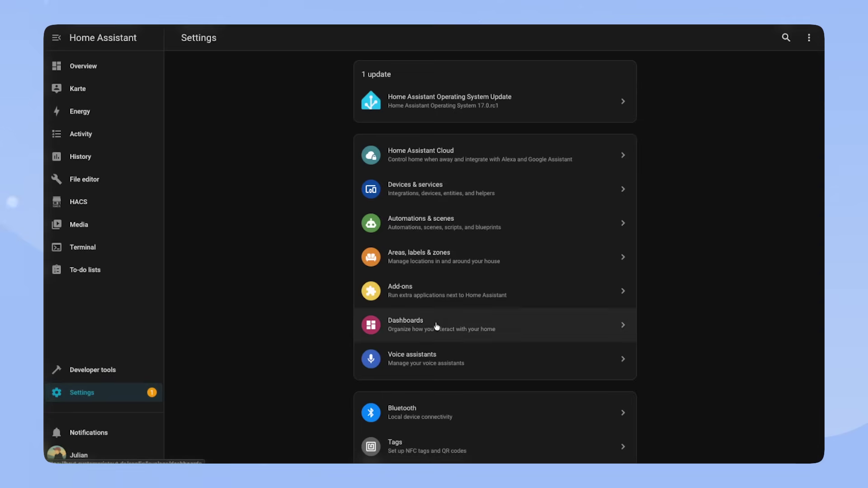
pyautogui.click(466, 189)
pyautogui.click(604, 37)
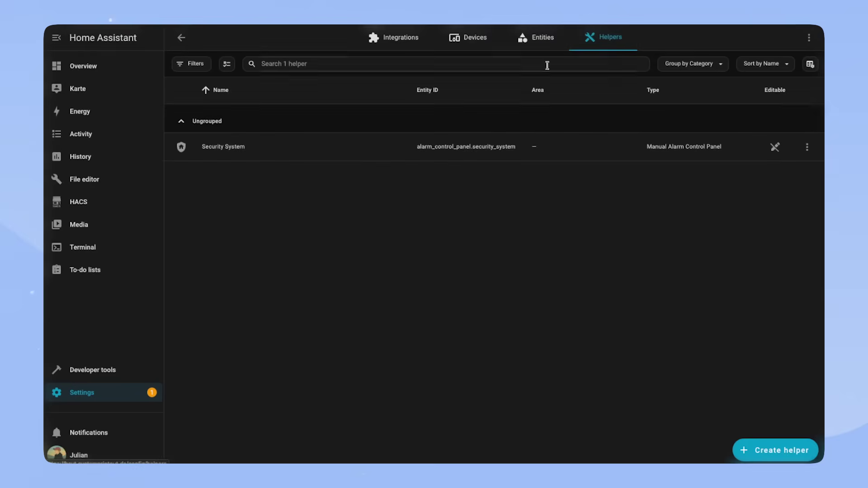
pyautogui.click(789, 452)
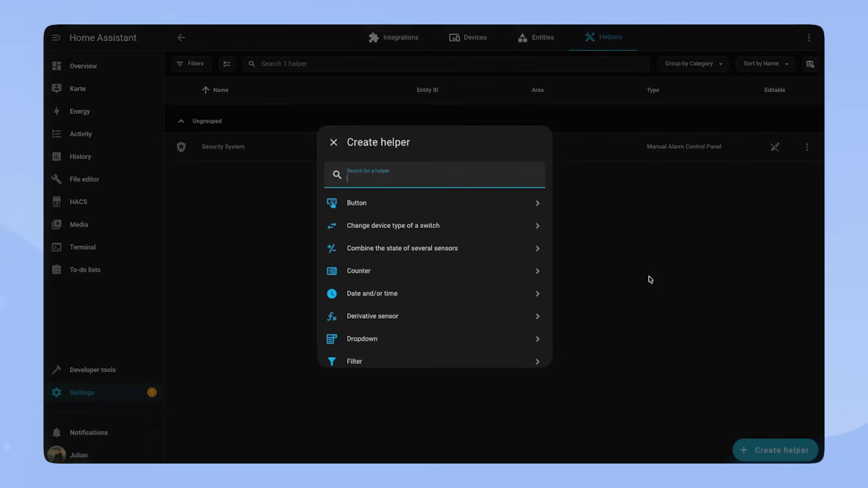
pyautogui.write('template')
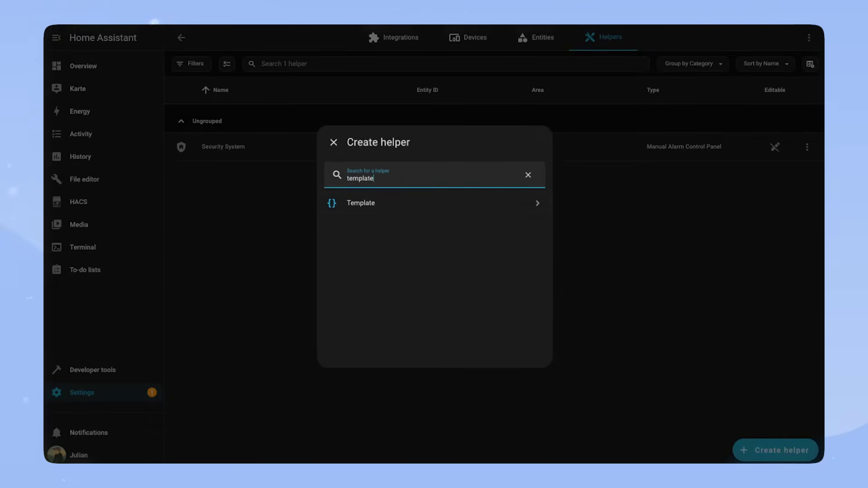
pyautogui.click(358, 210)
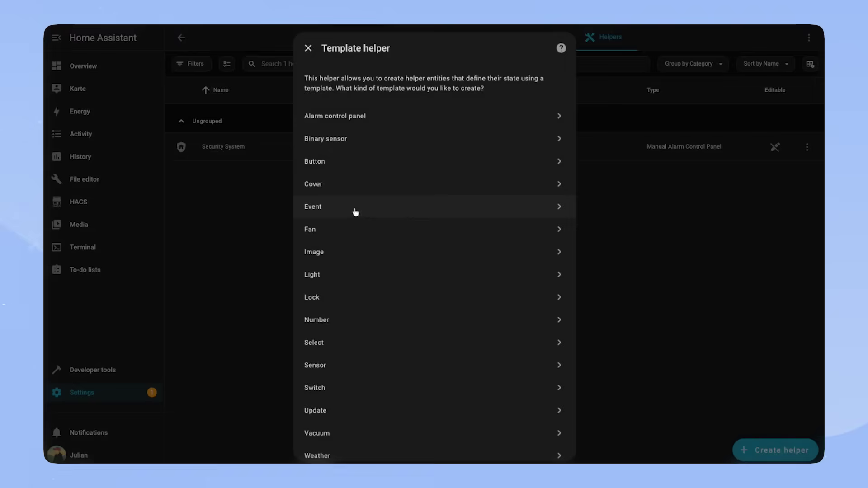
pyautogui.click(356, 367)
# Step: Name it 'Lights on count' with template {{ states.light | selectattr('state','eq','on') | list | count }} and submit
pyautogui.write('Lights on count')
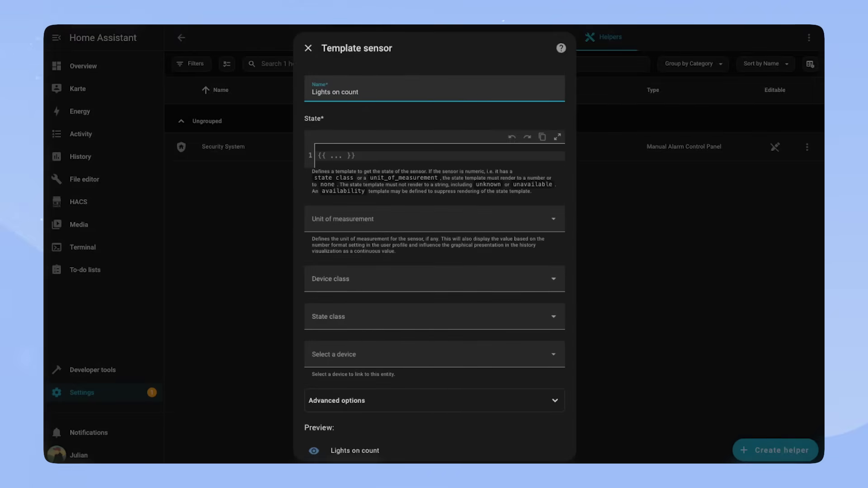
pyautogui.click(335, 156)
pyautogui.write('{{ states.light')
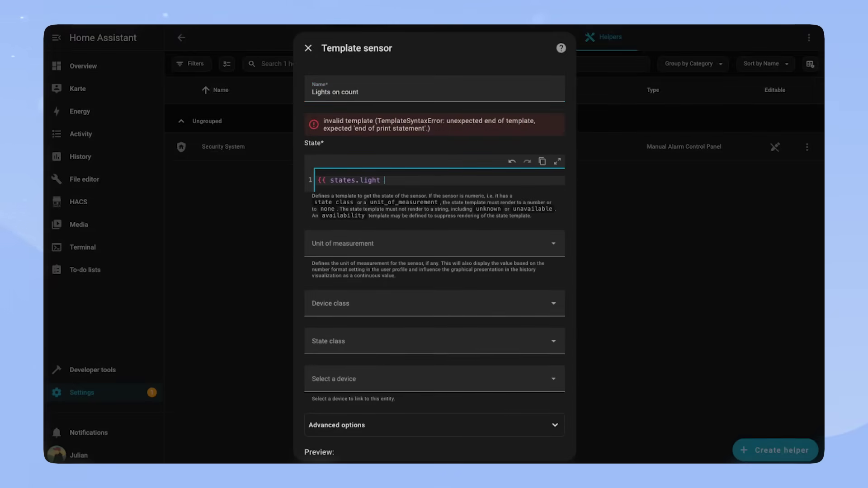
pyautogui.write("selectattr('state',")
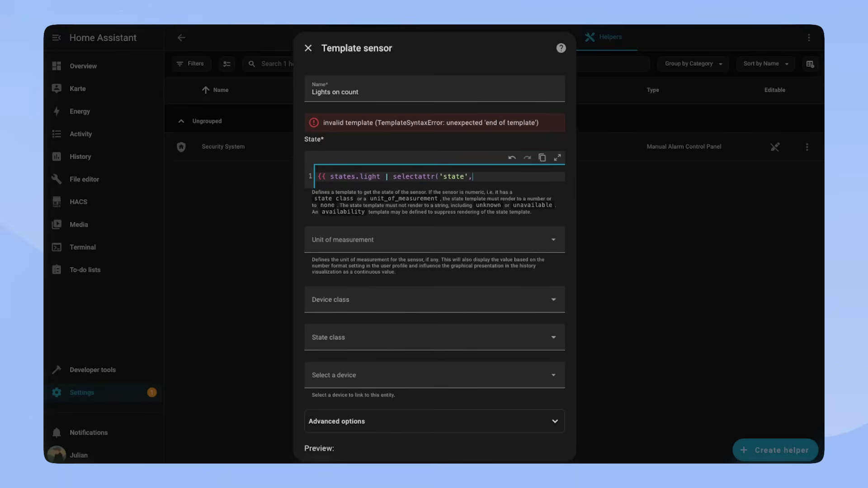
pyautogui.write("'eq','on') |")
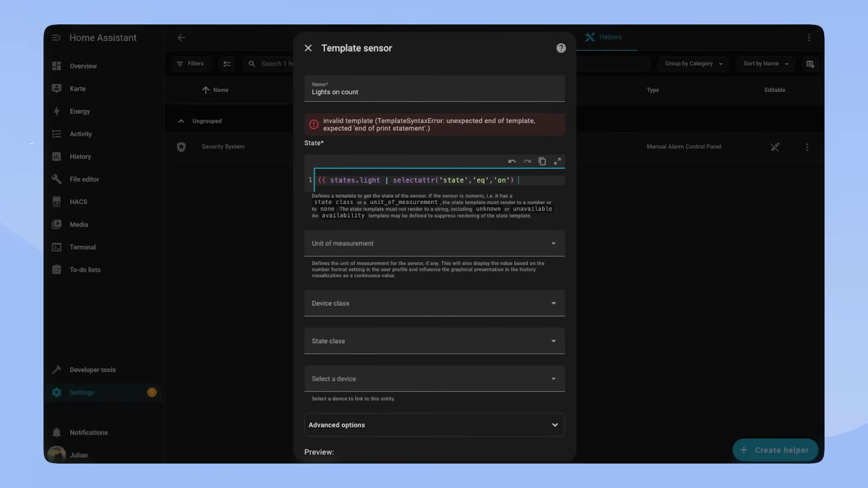
pyautogui.write(' list | count }}')
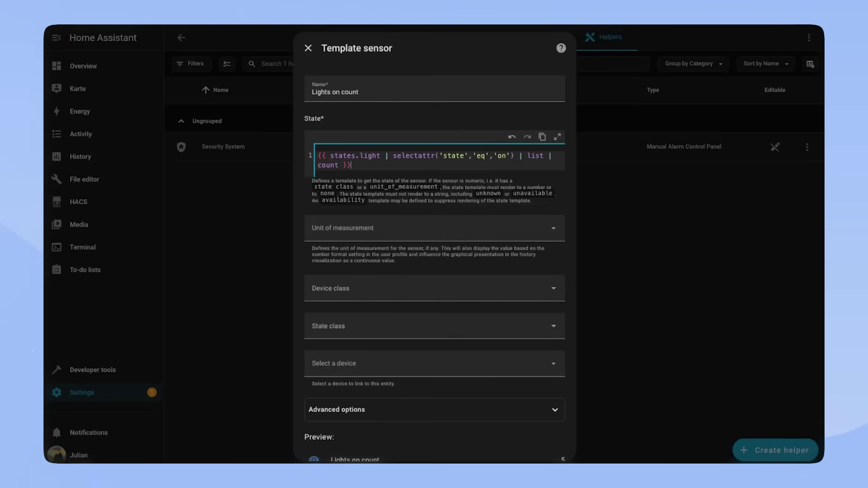
pyautogui.scroll(-2, 487, 405)
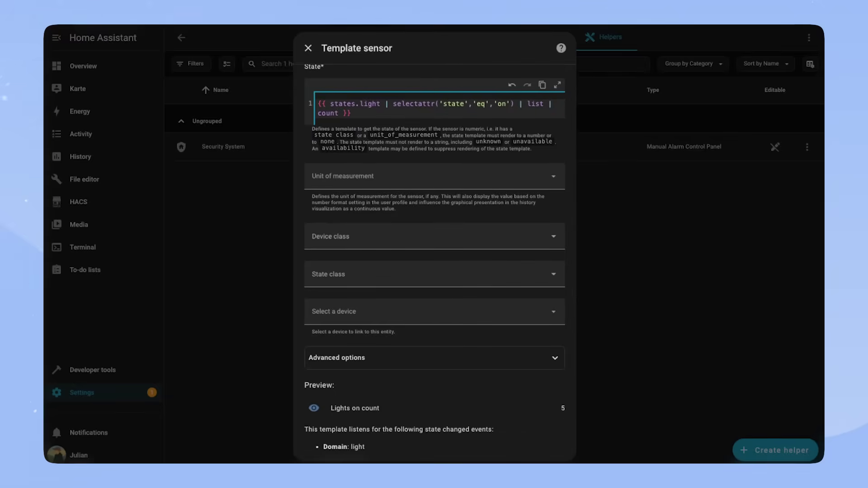
pyautogui.scroll(-1, 506, 398)
pyautogui.click(560, 446)
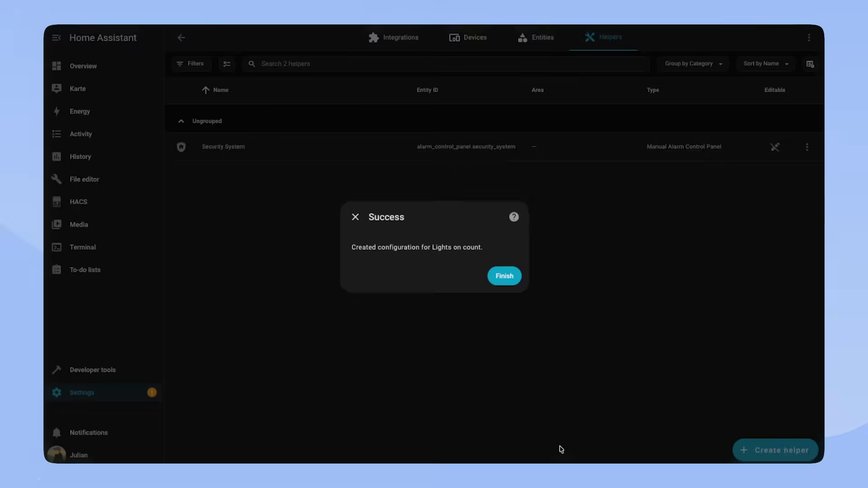
pyautogui.click(559, 446)
# Step: Start a new Light group helper named 'All Lights'
pyautogui.click(775, 450)
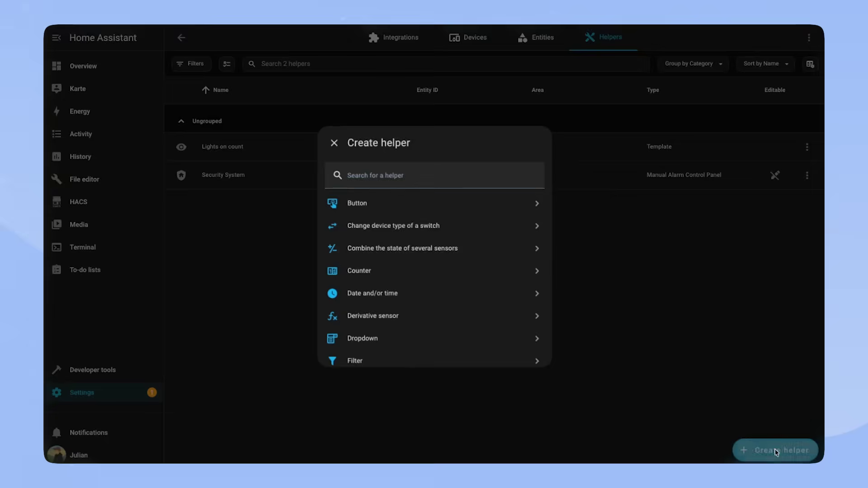
pyautogui.write('group')
pyautogui.click(365, 205)
pyautogui.click(341, 270)
pyautogui.write('All Lights')
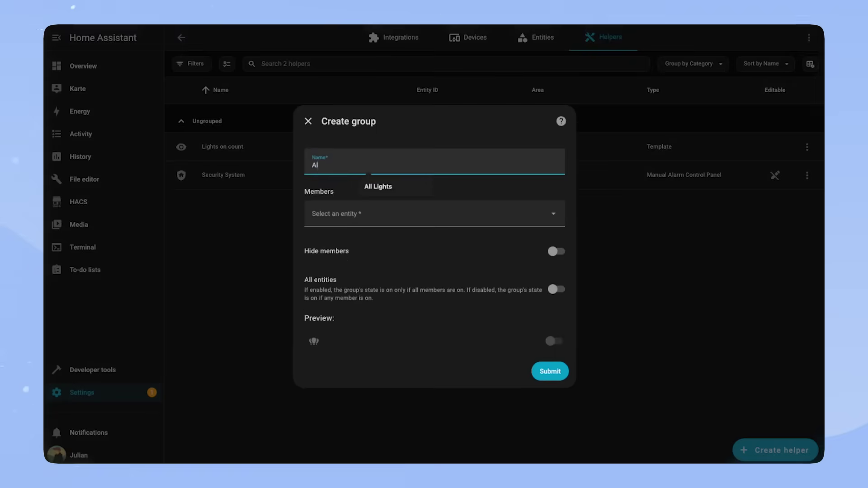
# Step: Add every household light, including Corridor Spot 1 and Office light, as members, create the group, and open Lights on count
pyautogui.click(364, 213)
pyautogui.click(364, 278)
pyautogui.click(365, 219)
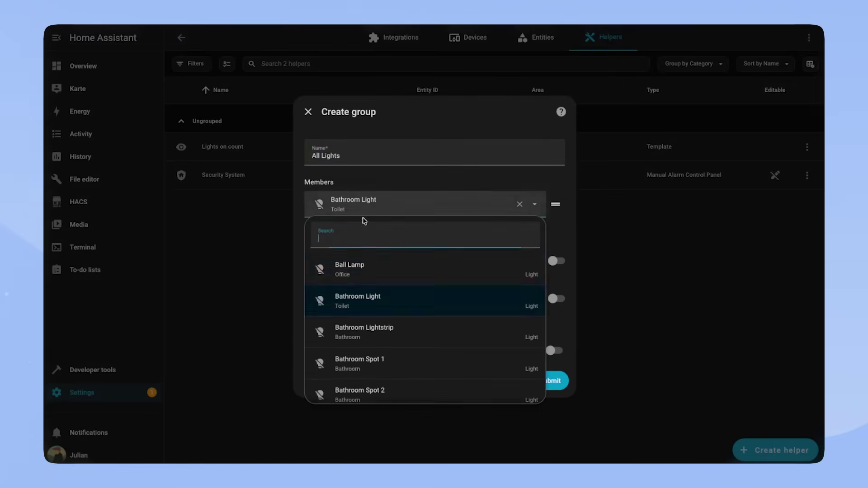
pyautogui.click(364, 235)
pyautogui.click(339, 257)
pyautogui.click(368, 294)
pyautogui.click(361, 312)
pyautogui.click(348, 319)
pyautogui.click(345, 319)
pyautogui.click(387, 243)
pyautogui.click(339, 320)
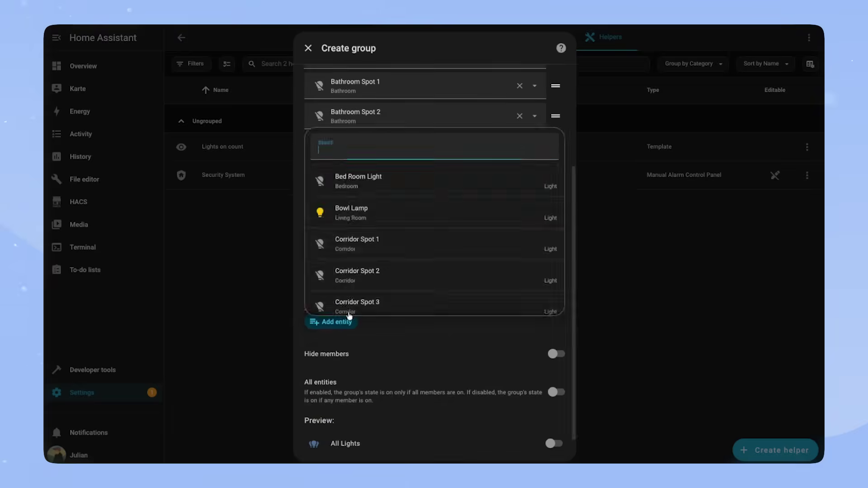
pyautogui.click(362, 181)
pyautogui.click(345, 411)
pyautogui.click(396, 199)
pyautogui.click(398, 216)
pyautogui.click(398, 216)
pyautogui.click(421, 281)
pyautogui.click(420, 281)
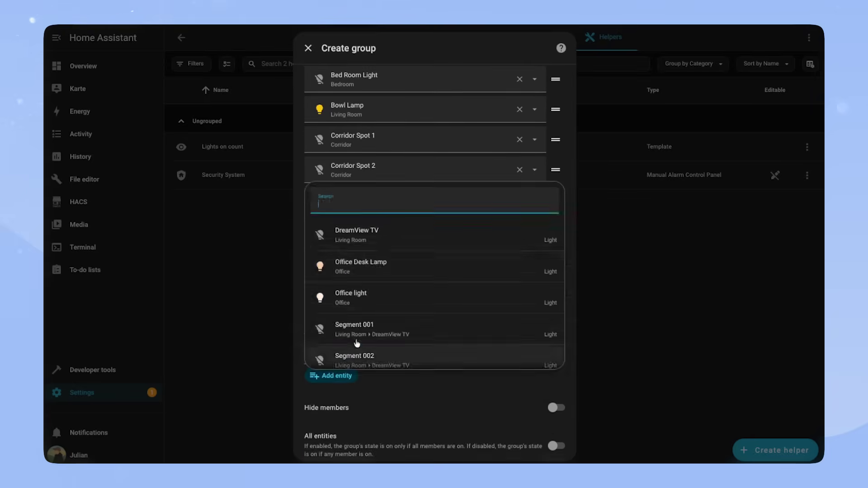
pyautogui.click(438, 281)
pyautogui.click(437, 308)
pyautogui.click(481, 431)
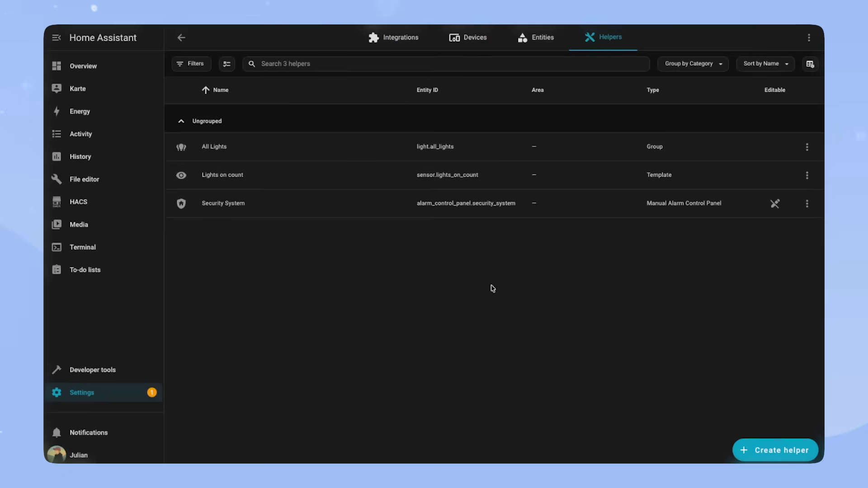
pyautogui.click(497, 175)
pyautogui.click(510, 59)
# Step: Replace states.light with expand('light.all_lights') in the Lights on count template and save the helper
pyautogui.click(471, 248)
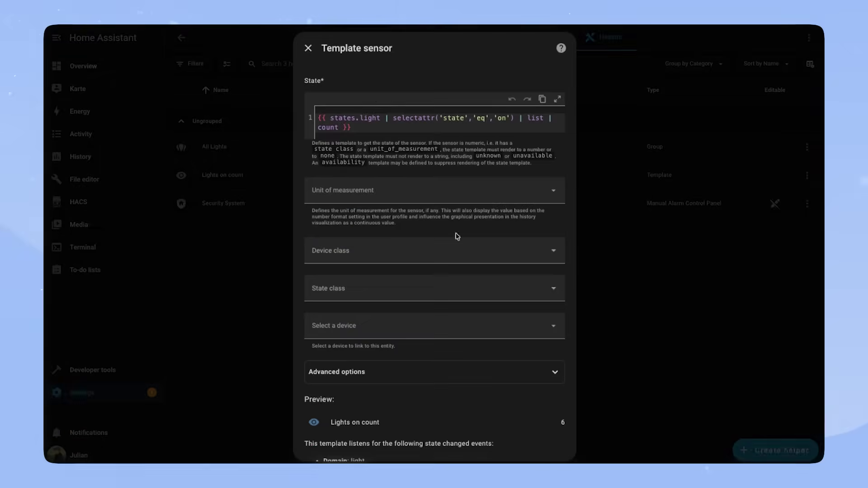
pyautogui.moveTo(380, 118); pyautogui.dragTo(330, 119)
pyautogui.press('BackSpace')
pyautogui.write('expand')
pyautogui.write("('light.")
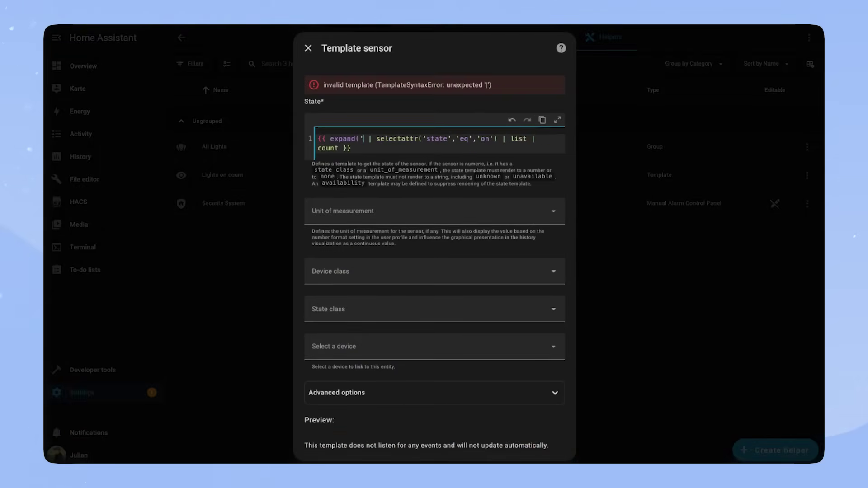
pyautogui.write('all')
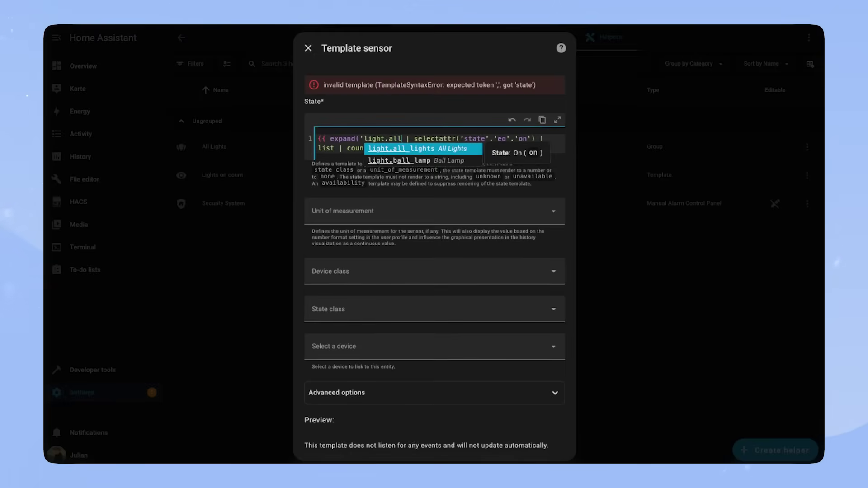
pyautogui.press('Return')
pyautogui.write("')")
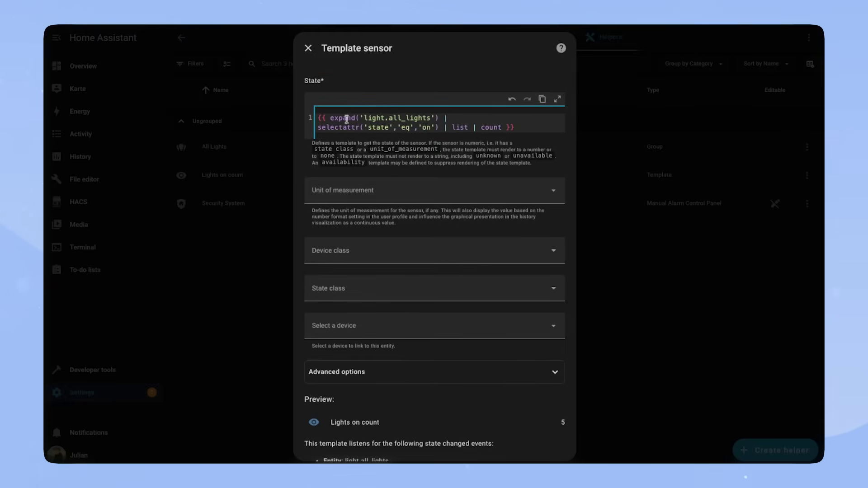
pyautogui.scroll(-6, 496, 387)
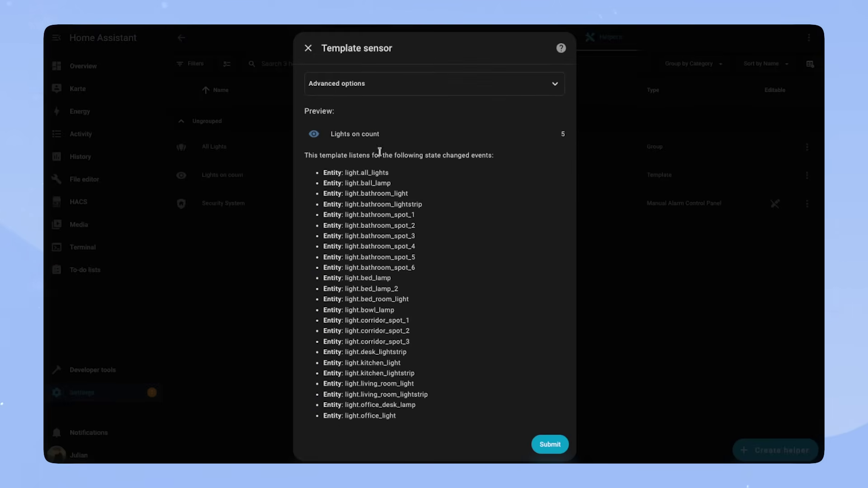
pyautogui.click(547, 442)
pyautogui.click(505, 276)
pyautogui.click(548, 405)
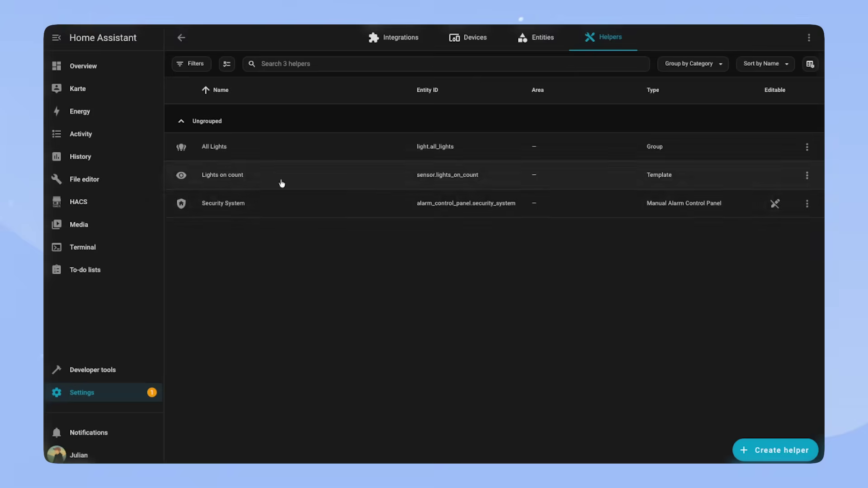
# Step: Dim the All Lights group to 53% and scroll down to its member lights
pyautogui.click(200, 146)
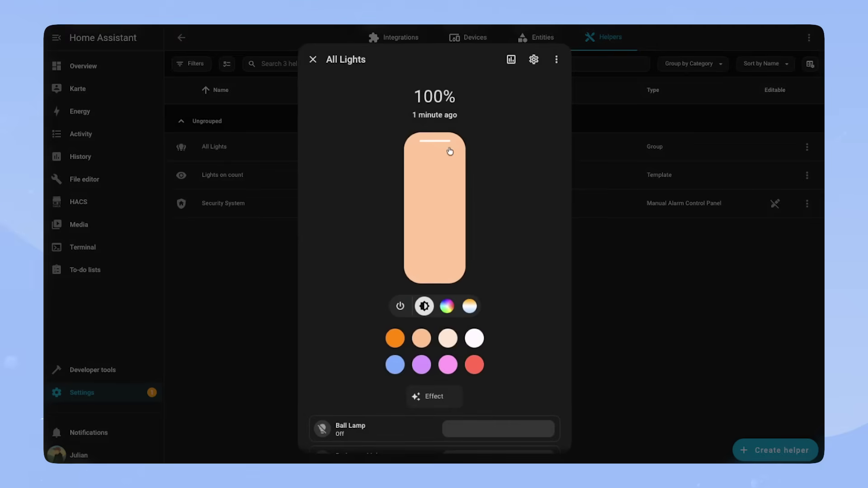
pyautogui.moveTo(437, 148); pyautogui.dragTo(443, 204)
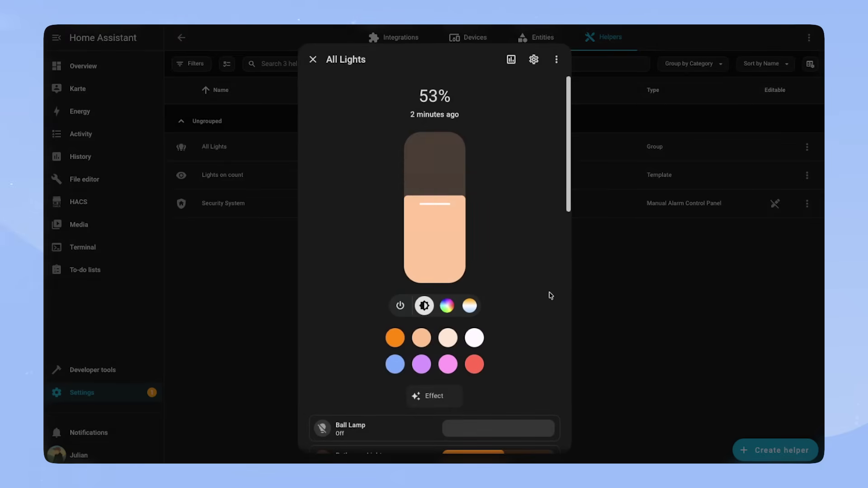
pyautogui.scroll(-15, 548, 295)
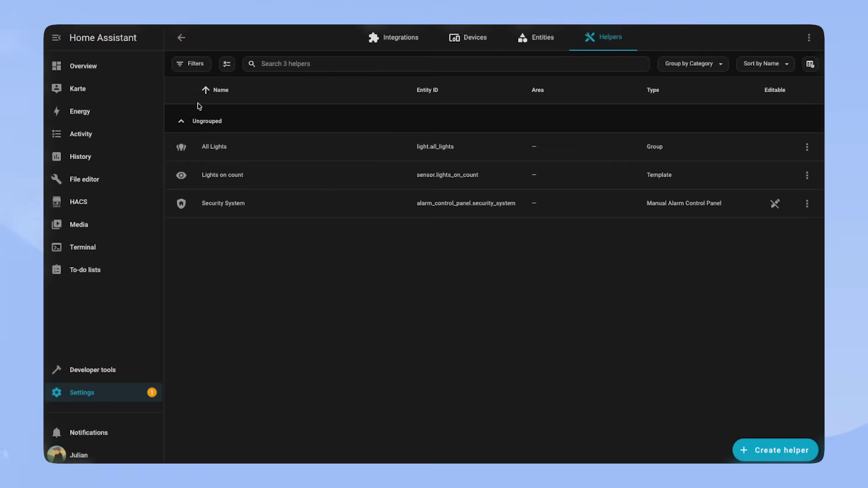
# Step: Go from the relative-brightness-light-group GitHub repo to HACS in Home Assistant
pyautogui.click(107, 200)
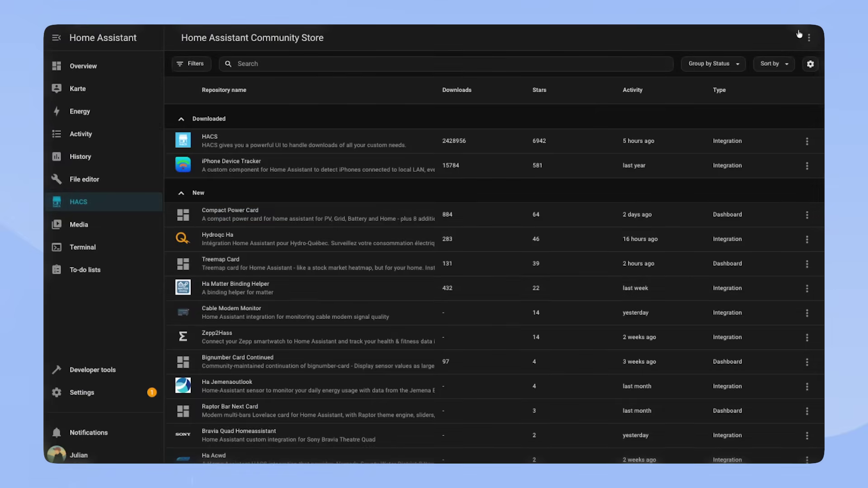
# Step: Add the relative-brightness-light-group GitHub URL to HACS as an Integration custom repository
pyautogui.click(808, 38)
pyautogui.click(769, 145)
pyautogui.write('https://github.com/oscarb/relative-time-card')
pyautogui.click(470, 267)
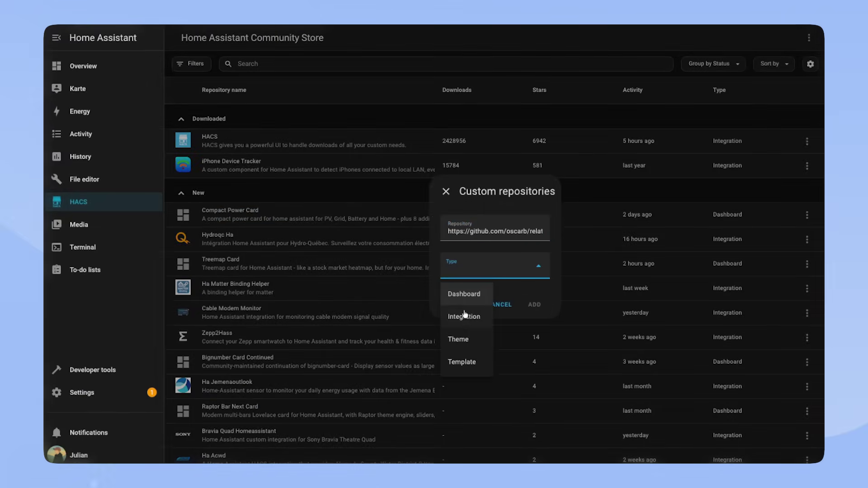
pyautogui.click(466, 315)
pyautogui.click(534, 304)
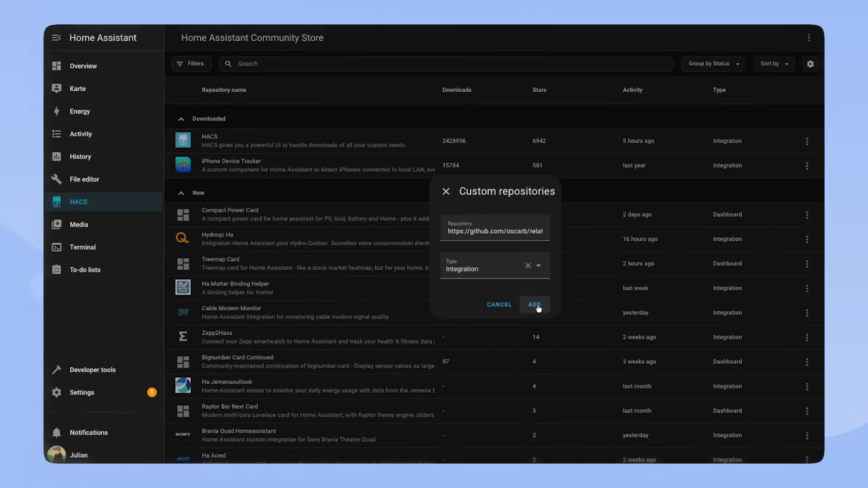
pyautogui.click(415, 172)
# Step: Download the Relative brightness light group integration from HACS
pyautogui.click(223, 288)
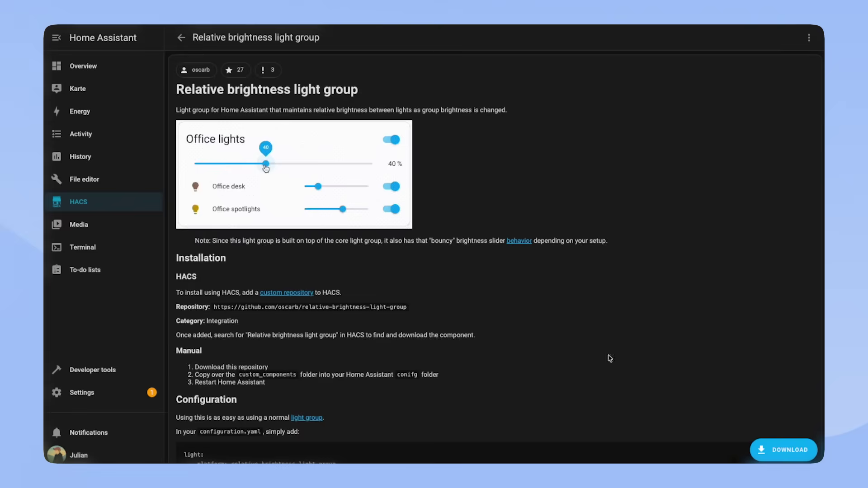
pyautogui.click(783, 450)
pyautogui.click(594, 308)
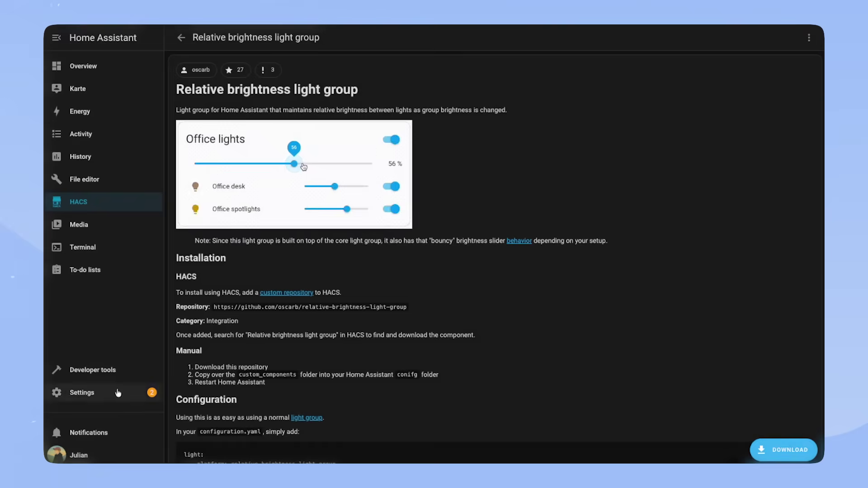
pyautogui.click(91, 392)
# Step: Restart Home Assistant through the Restart required repair, then open configuration.yaml in File editor
pyautogui.click(452, 106)
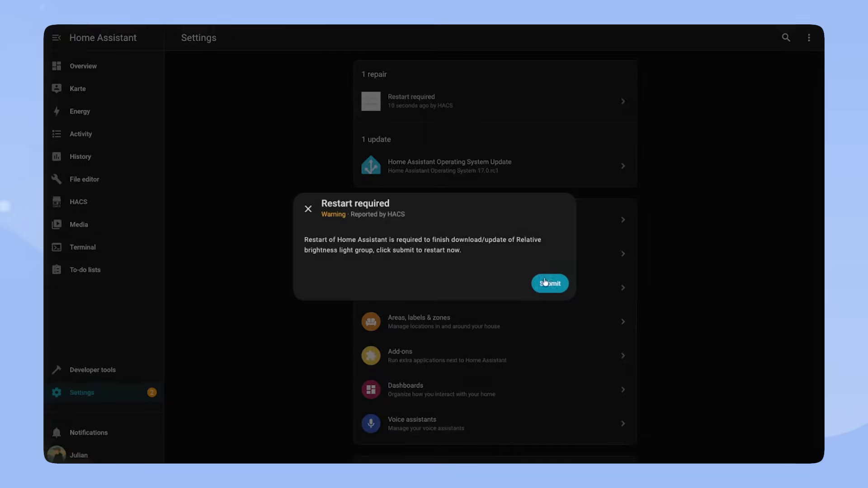
pyautogui.click(550, 283)
pyautogui.click(505, 277)
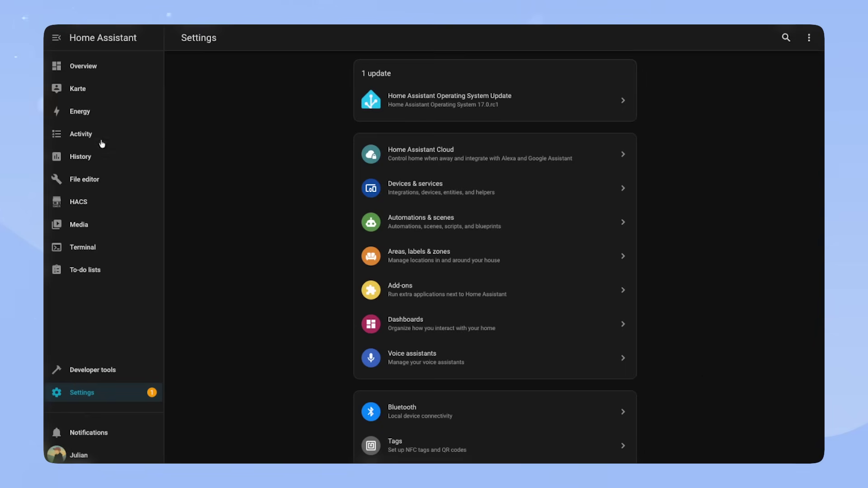
pyautogui.click(86, 179)
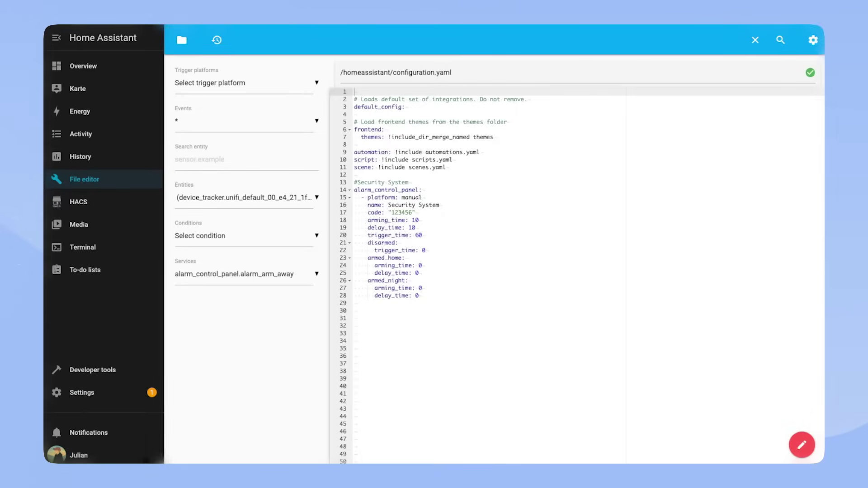
# Step: Paste the All Lights relative_brightness_light_group light block at line 30 of configuration.yaml and save
pyautogui.click(436, 320)
pyautogui.write('light:   - platform: relative_brightness_light_group     name: All Lights     unique_id: alllightsgroup     entities:       - light.living_room_light       - light.bowl_lamp       - light.living_room_christmas_light       - light.lava_lamp       - light.bathroom_light       - light.bed_lamp       - light.bed_lamp_2       - light.bed_room_light       - light.kitchen_light       - light.kitchen_lightstrip       - light.office_light       - light.office_desk_lamp       - light.desk_lightstrip       - light.corridor_spot_1       - light.corridor_spot_2       - light.corridor_spot_3       - light.bathroom_spot_1       - light.bathroom_spot_2       - light.bathroom_spot_3       - light.bathroom_spot_4       - light.bathroom_spot_5       - light.bathroom_spot_6')
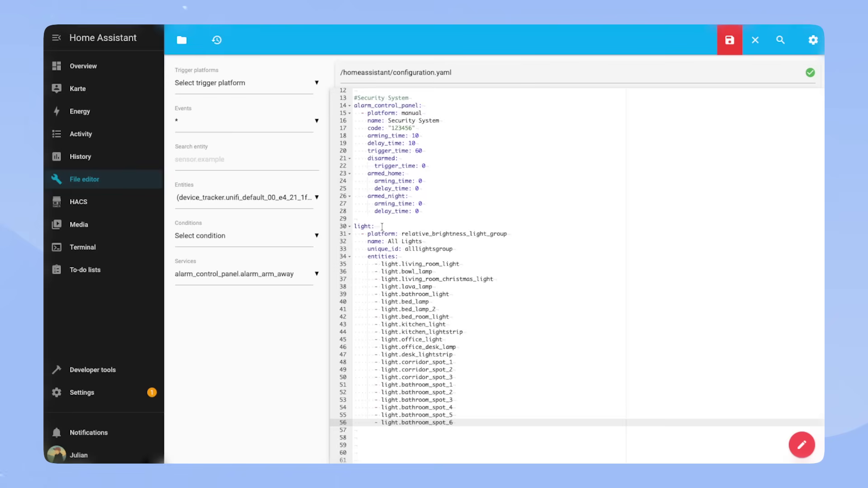
pyautogui.moveTo(371, 234); pyautogui.dragTo(510, 234)
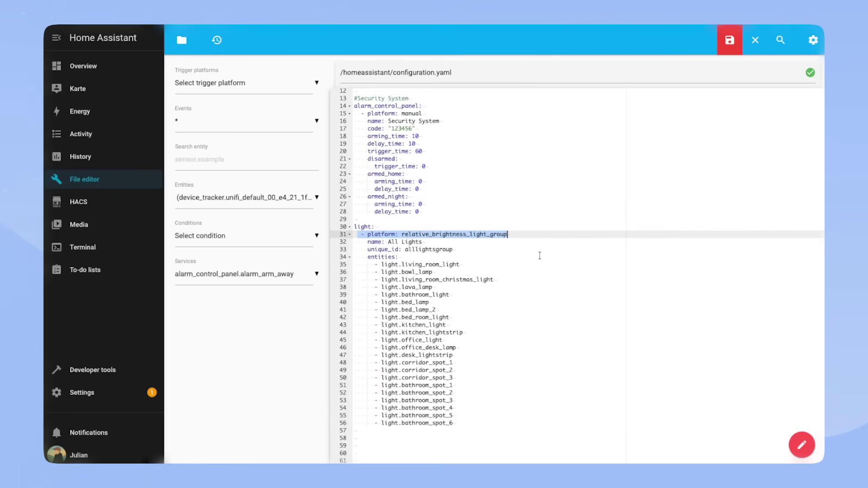
pyautogui.moveTo(367, 242); pyautogui.dragTo(453, 249)
pyautogui.moveTo(366, 257); pyautogui.dragTo(417, 257)
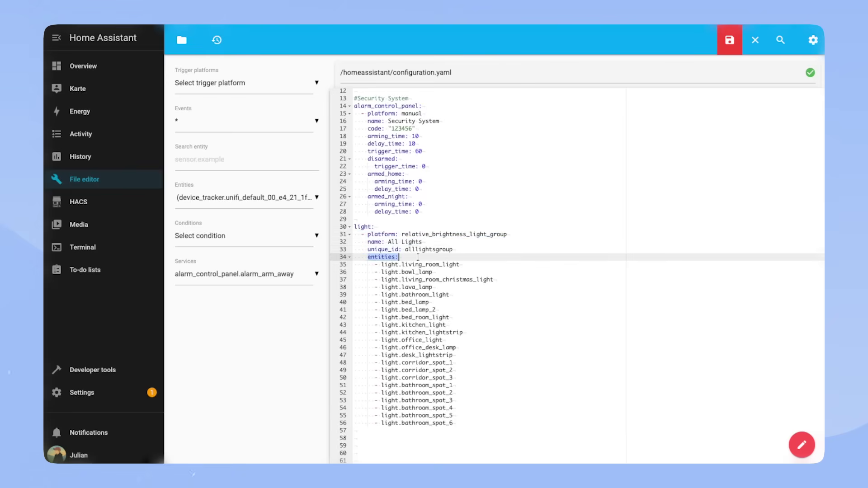
pyautogui.moveTo(482, 425); pyautogui.dragTo(371, 264)
pyautogui.click(570, 340)
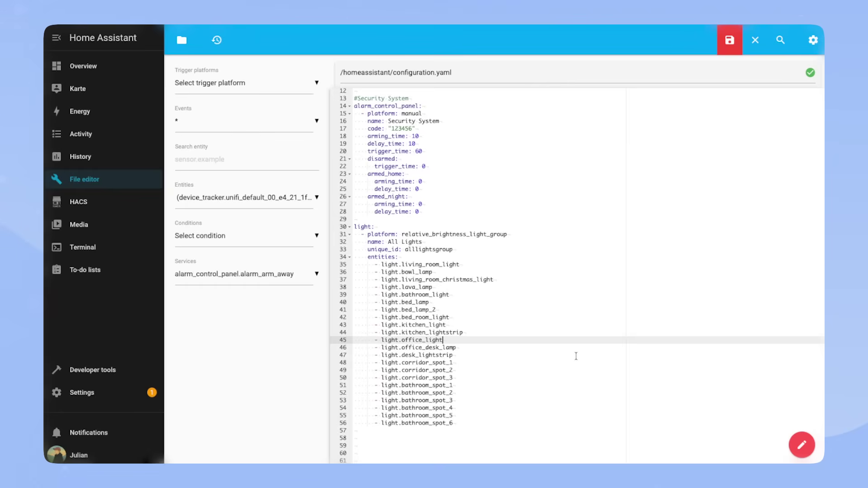
pyautogui.click(729, 39)
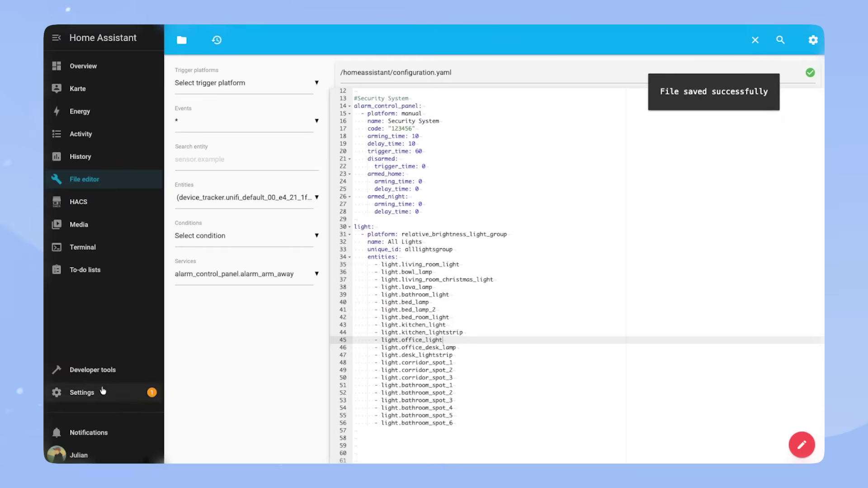
# Step: Run Check configuration in Developer tools and bring up the restart options
pyautogui.click(93, 370)
pyautogui.click(321, 174)
pyautogui.click(719, 197)
# Step: Confirm restarting Home Assistant and return to Settings
pyautogui.click(434, 250)
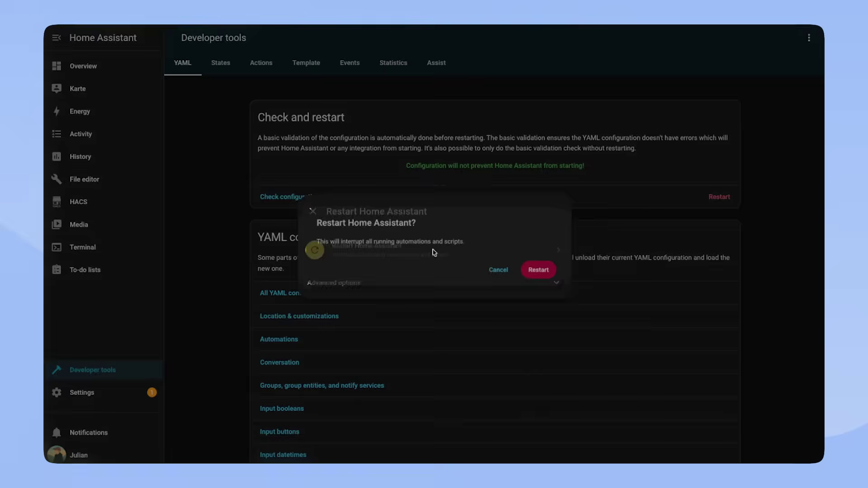
pyautogui.click(547, 271)
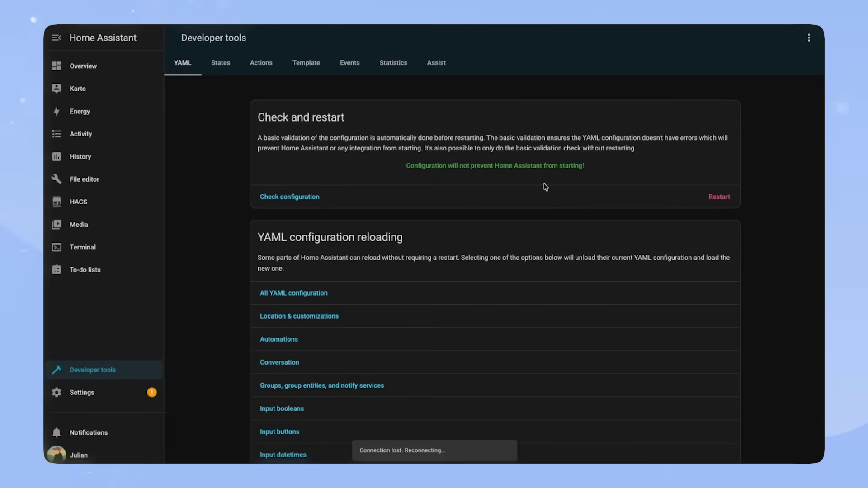
pyautogui.click(158, 390)
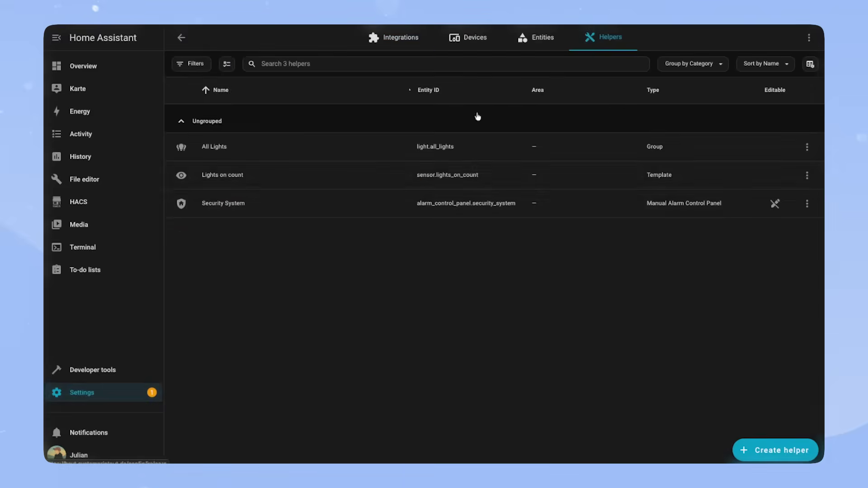
# Step: Find All Lights via search, raise its brightness to 100%, and close its details
pyautogui.write('eall')
pyautogui.press('Return')
pyautogui.scroll(-10, 329, 368)
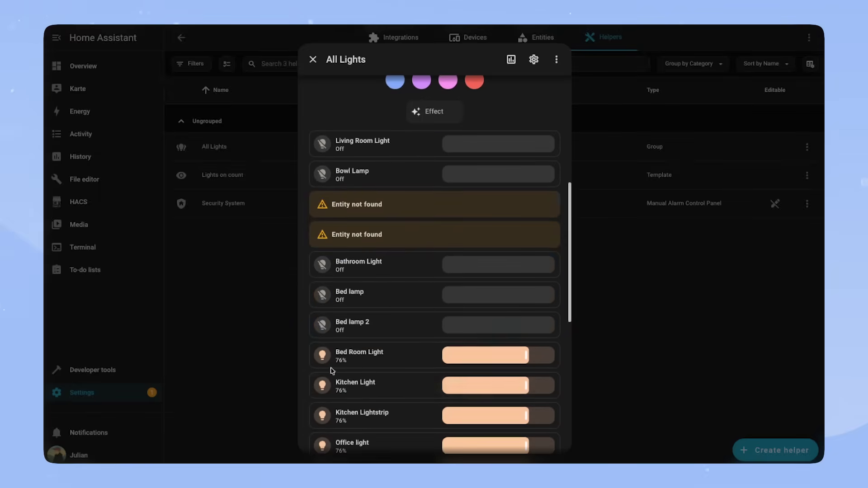
pyautogui.scroll(-5, 329, 401)
pyautogui.scroll(12, 382, 327)
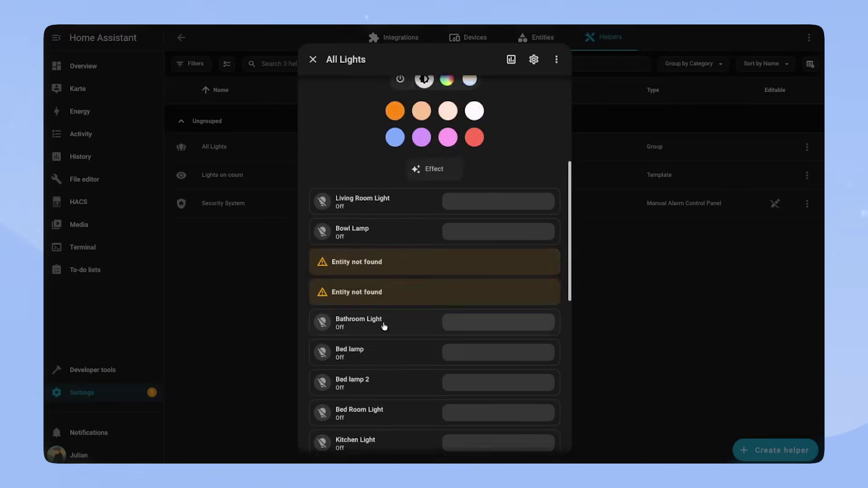
pyautogui.moveTo(444, 175); pyautogui.dragTo(441, 135)
pyautogui.scroll(-10, 520, 248)
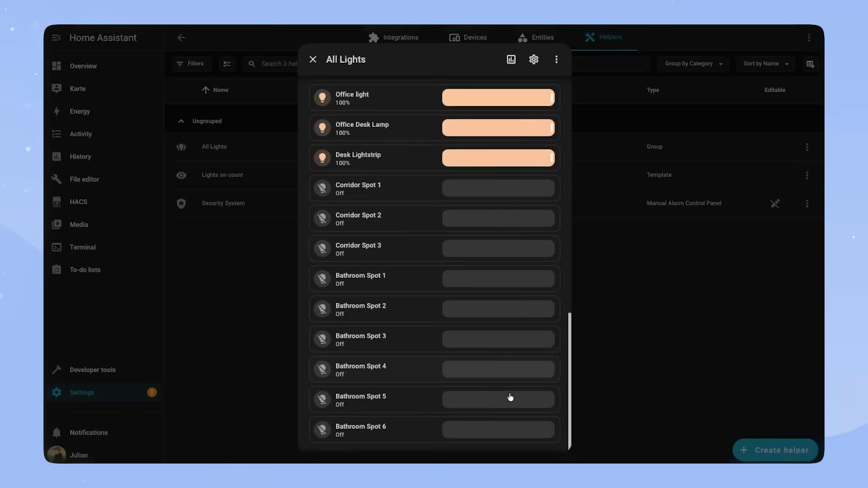
pyautogui.scroll(8, 413, 289)
pyautogui.scroll(3, 414, 289)
pyautogui.click(312, 60)
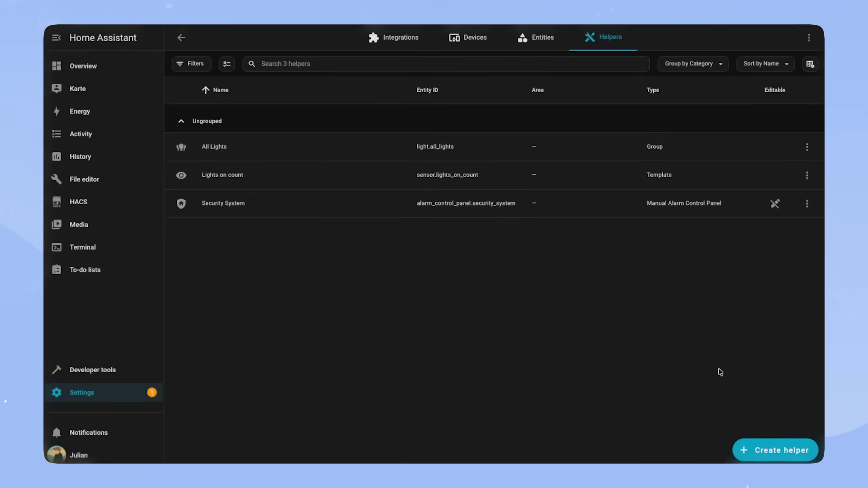
# Step: Start a template binary sensor helper named 'Batteries Low'
pyautogui.click(775, 450)
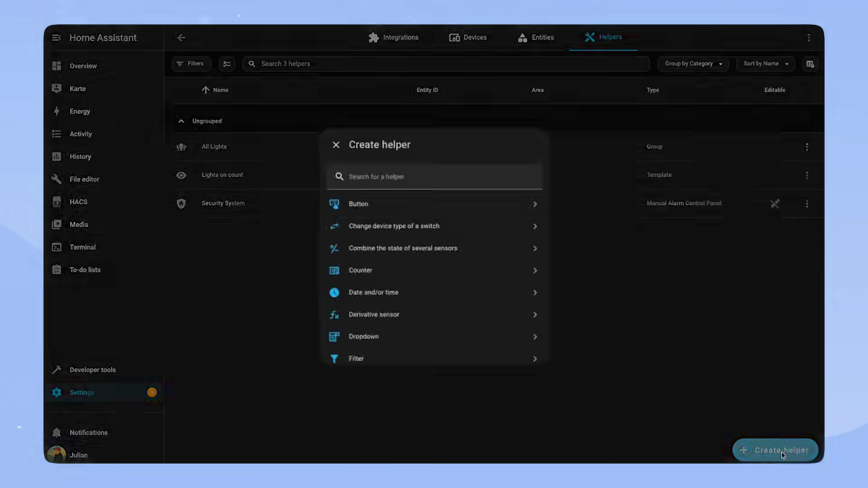
pyautogui.write('template')
pyautogui.click(427, 204)
pyautogui.click(346, 140)
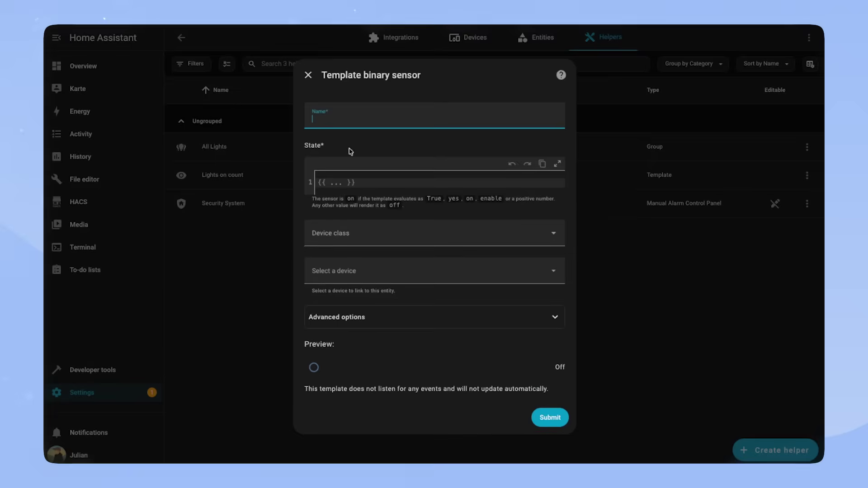
pyautogui.write('Batteries Low')
# Step: Begin the State template with low_batteries = states.sensor filtered to device_class defined and eq 'battery'
pyautogui.click(358, 178)
pyautogui.write('{% set low_')
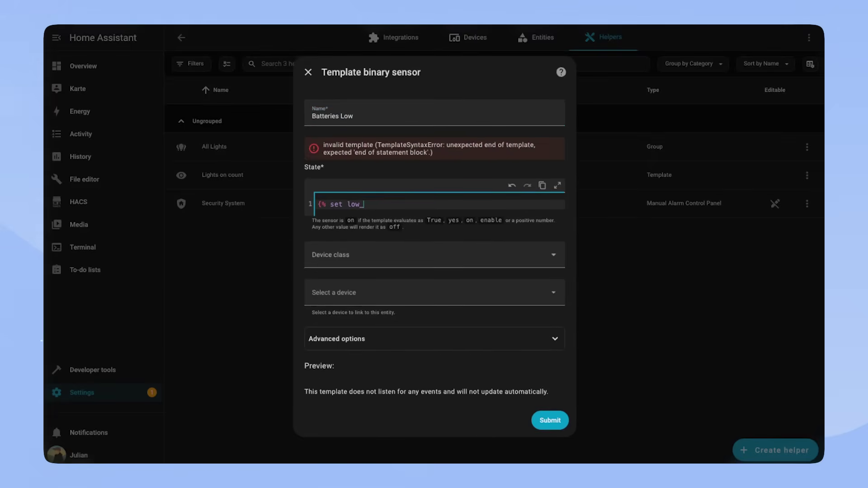
pyautogui.write('batteries = states.sensor')
pyautogui.press('Return')
pyautogui.write('|')
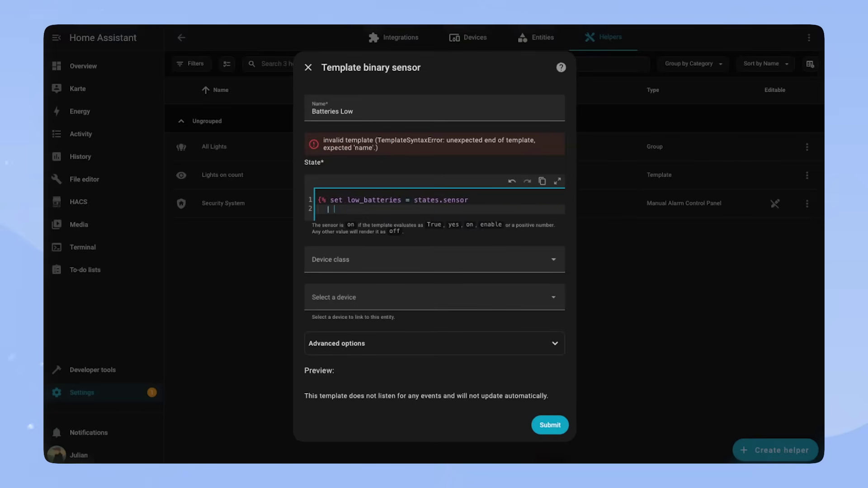
pyautogui.write(" selectattri('attributes.device_class")
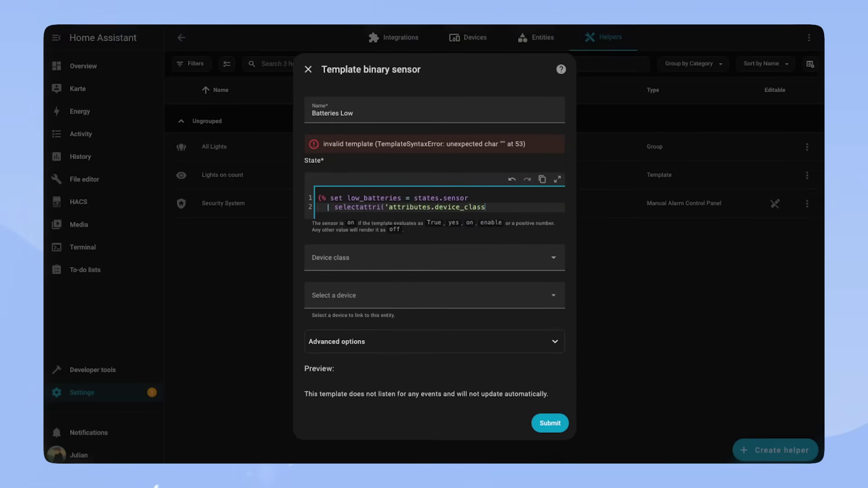
pyautogui.write("', 'defined')")
pyautogui.moveTo(318, 209); pyautogui.dragTo(539, 209)
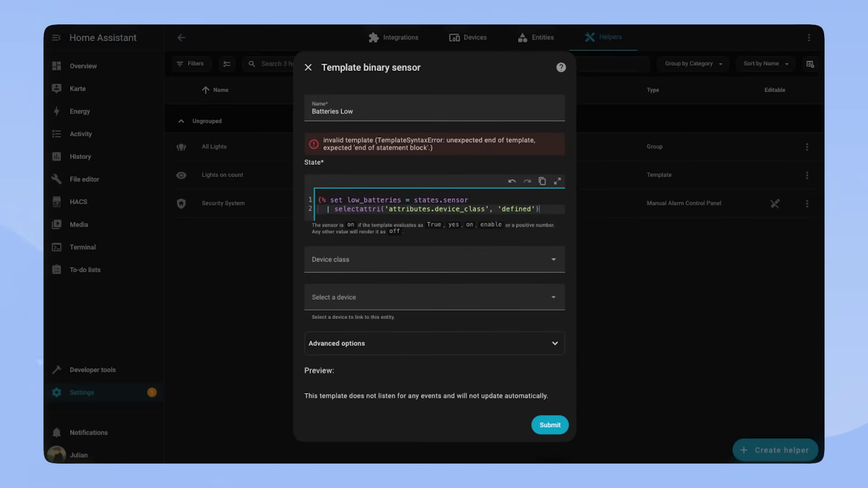
pyautogui.hotkey('ctrl', 'c')
pyautogui.press('End')
pyautogui.press('Return')
pyautogui.hotkey('ctrl', 'v')
pyautogui.write('battery')
pyautogui.press('Left')
pyautogui.press('Left')
pyautogui.press('Left')
pyautogui.press('Left')
pyautogui.press('Left')
pyautogui.press('Left')
pyautogui.press('Left')
pyautogui.write("eq', '")
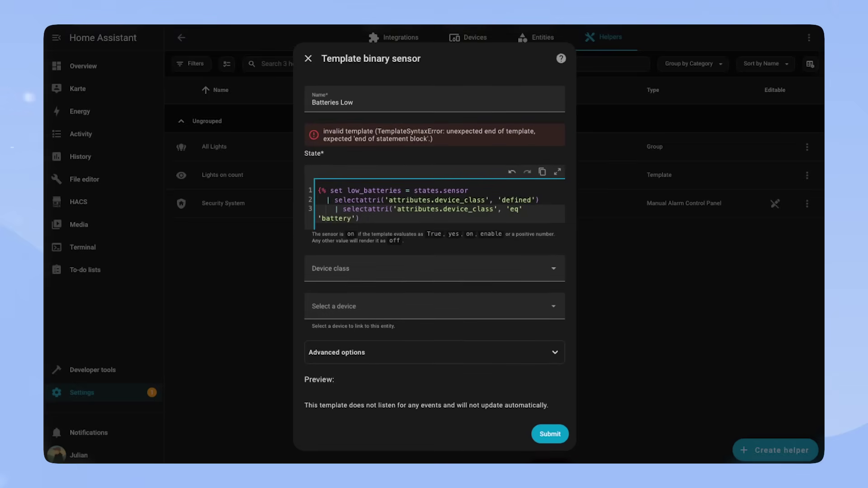
pyautogui.click(441, 221)
pyautogui.hotkey('shift', 'Tab')
# Step: Add the map entity_id, map states, is_number, float, less-than-5 and list filter lines
pyautogui.press('Return')
pyautogui.write("| map(attribue='ent")
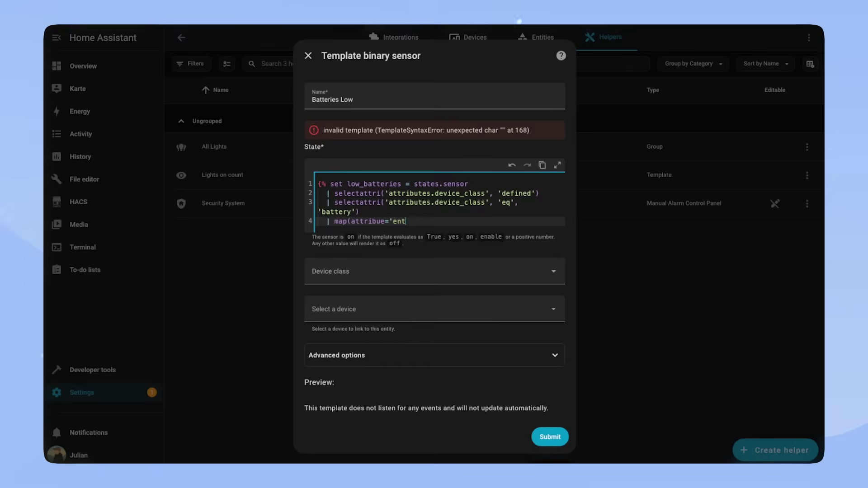
pyautogui.write("ity_id')")
pyautogui.press('Return')
pyautogui.write("| map('states')")
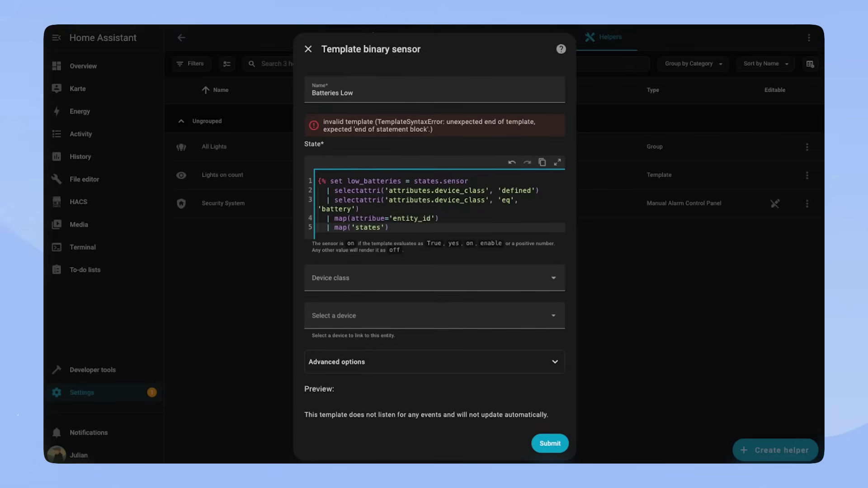
pyautogui.press('Return')
pyautogui.write("| select('is_number')")
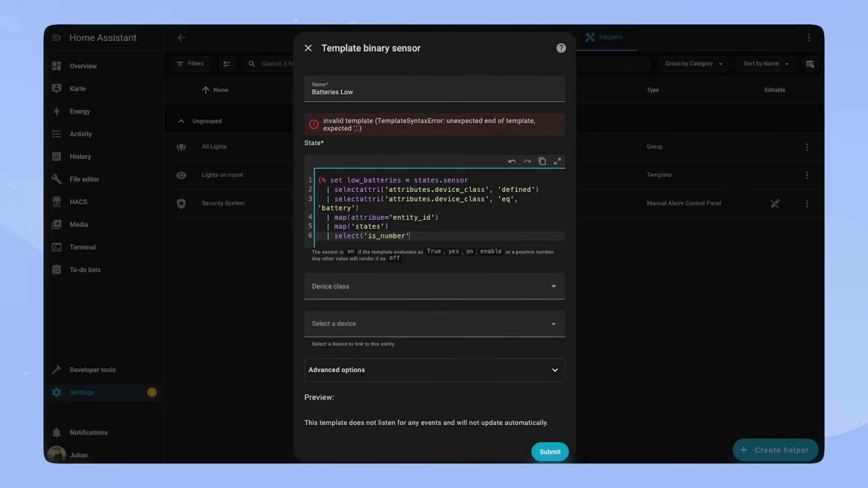
pyautogui.press('Return')
pyautogui.write("| map('float')")
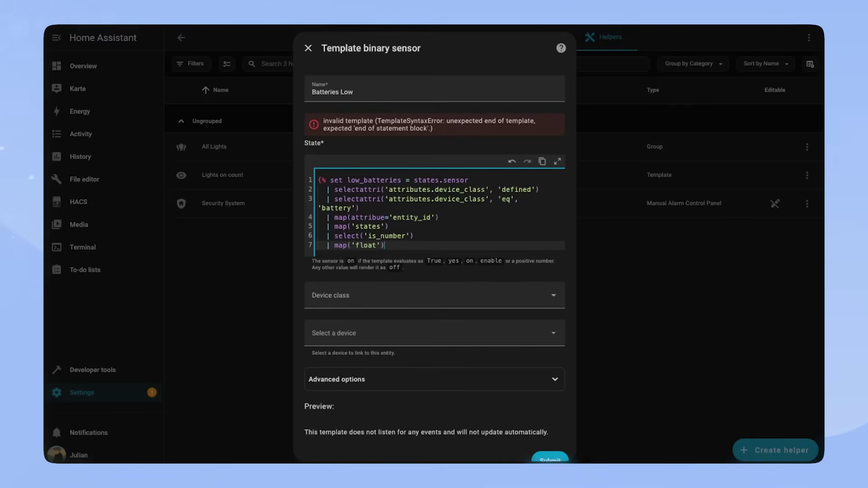
pyautogui.press('Return')
pyautogui.write("| select('lt', 5)")
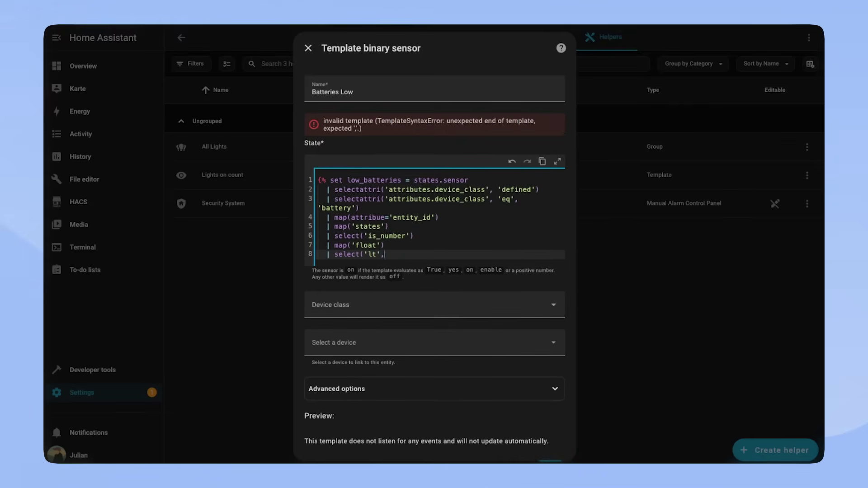
pyautogui.press('Return')
pyautogui.write('| list %}')
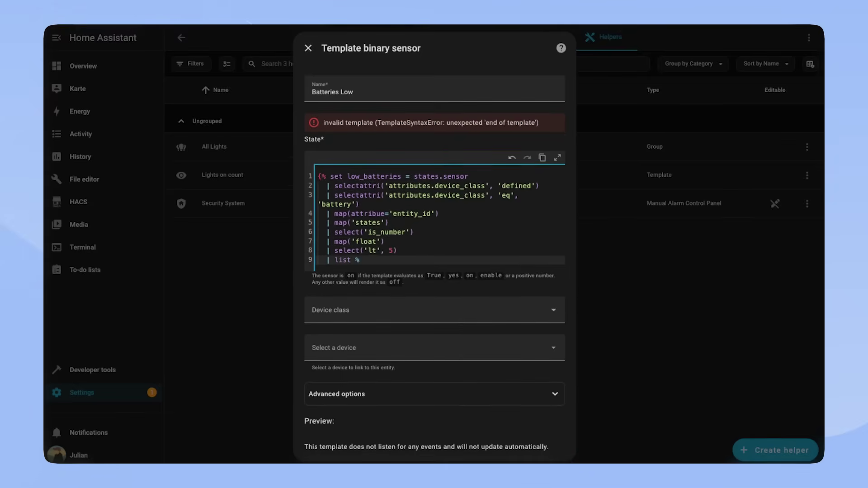
# Step: Fix the 'attribue' and 'selectattri' typos and start an empty line 10
pyautogui.press('Up')
pyautogui.press('Up')
pyautogui.press('Up')
pyautogui.press('Up')
pyautogui.press('Up')
pyautogui.press('Right')
pyautogui.press('Right')
pyautogui.press('Right')
pyautogui.press('Right')
pyautogui.write('t')
pyautogui.press('Up')
pyautogui.click(392, 185)
pyautogui.press('BackSpace')
pyautogui.click(392, 195)
pyautogui.press('BackSpace')
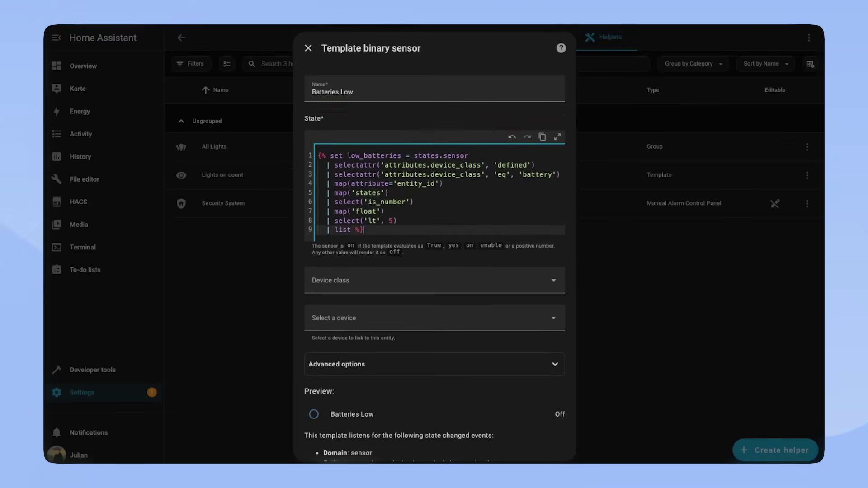
pyautogui.hotkey('ctrl', 'End')
pyautogui.press('Return')
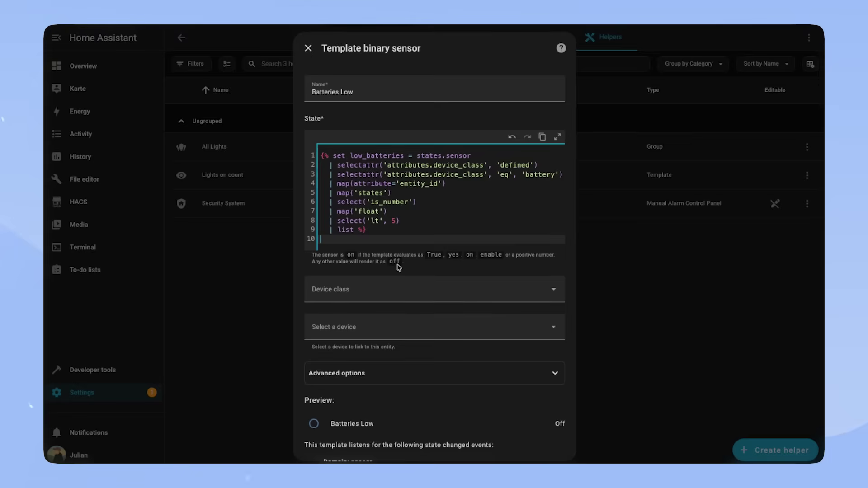
# Step: Finish the template with a 'count > 0' expression on line 10 and submit the Batteries Low sensor
pyautogui.write('{{ low_batteries')
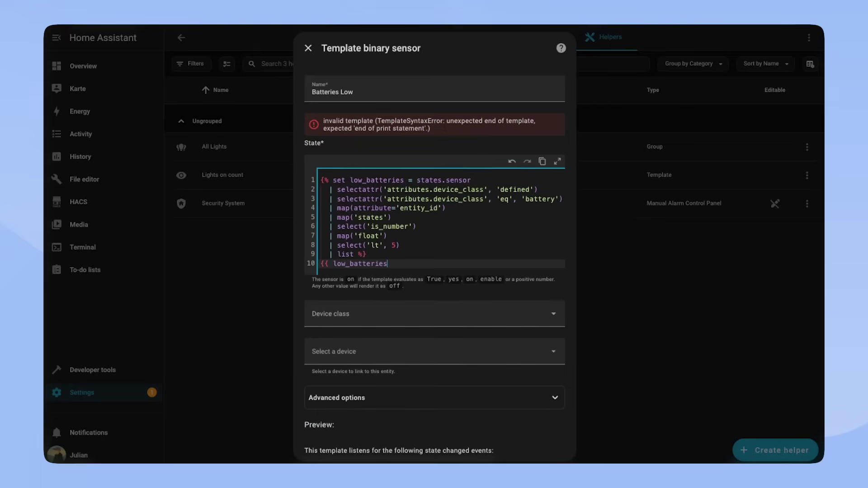
pyautogui.write('| count > 0')
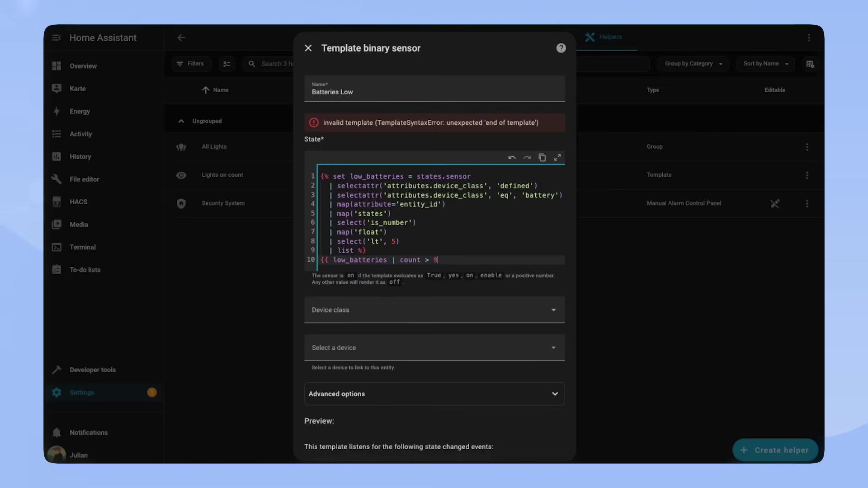
pyautogui.press('BackSpace')
pyautogui.write('0')
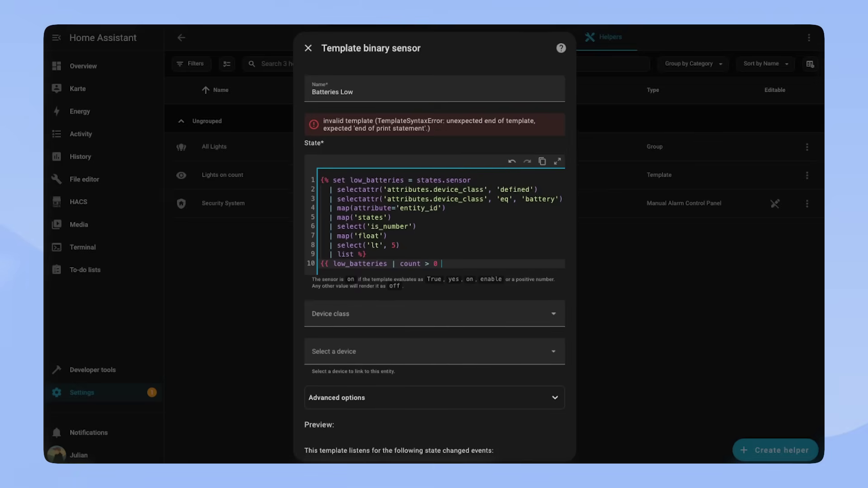
pyautogui.write(' }}')
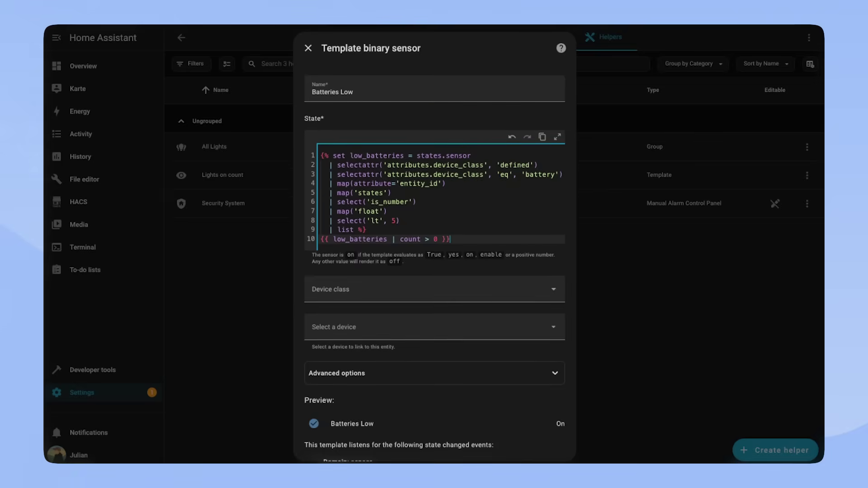
pyautogui.scroll(-5, 506, 242)
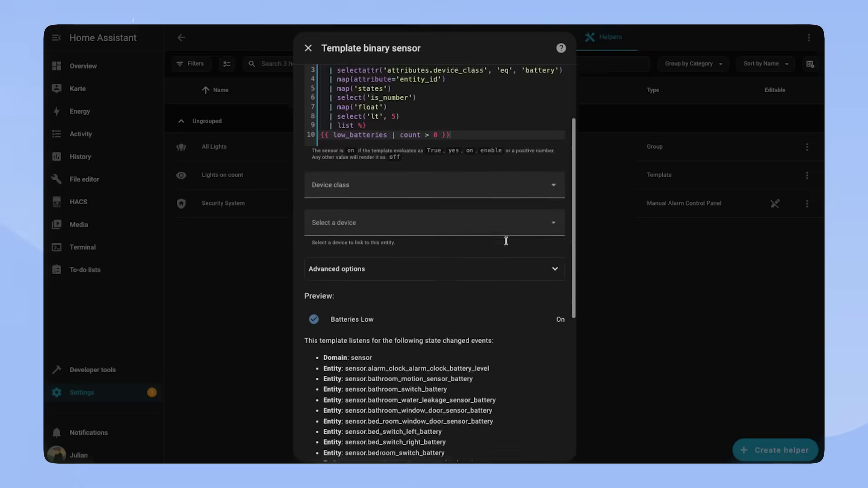
pyautogui.scroll(-4, 506, 244)
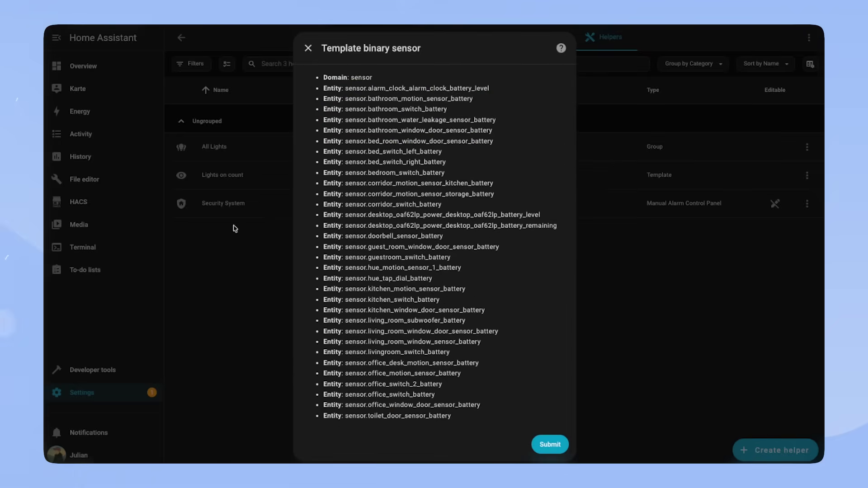
pyautogui.scroll(5, 468, 363)
pyautogui.scroll(-5, 449, 368)
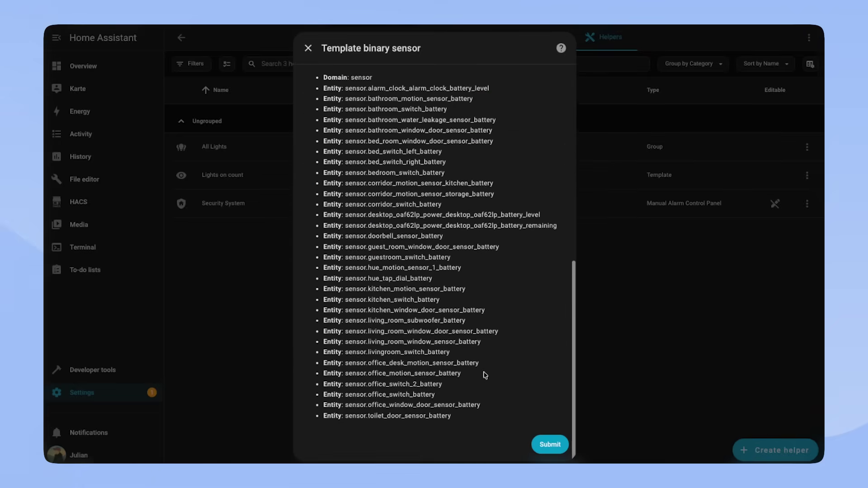
pyautogui.click(550, 444)
pyautogui.click(506, 276)
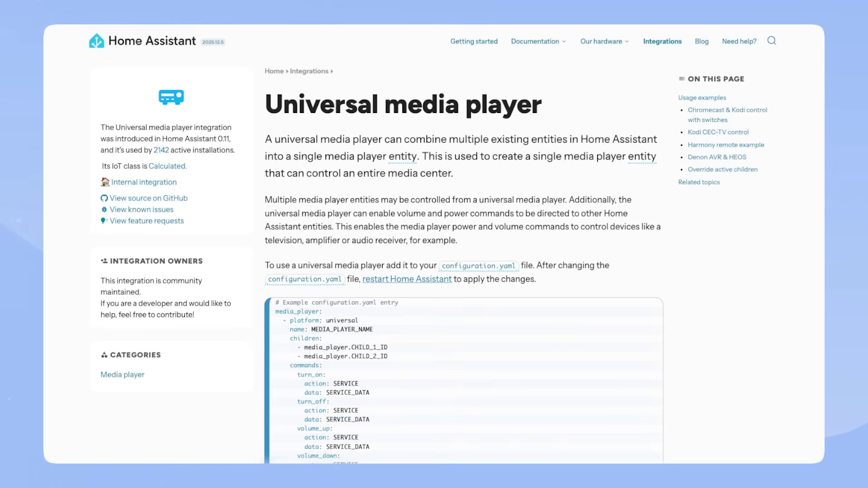
pyautogui.scroll(-5, 653, 284)
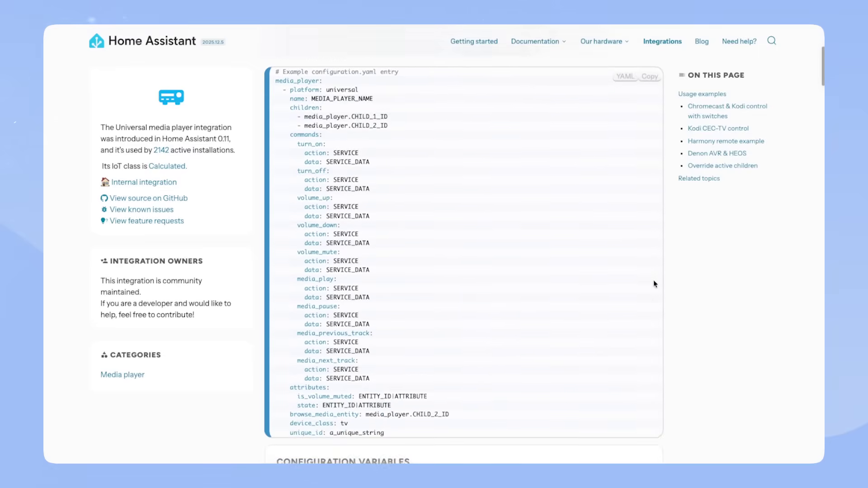
pyautogui.scroll(-1, 653, 281)
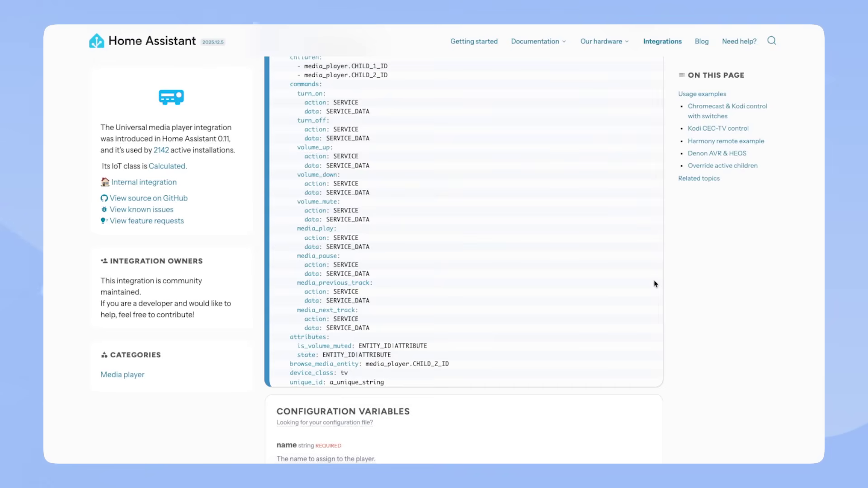
pyautogui.scroll(3, 654, 283)
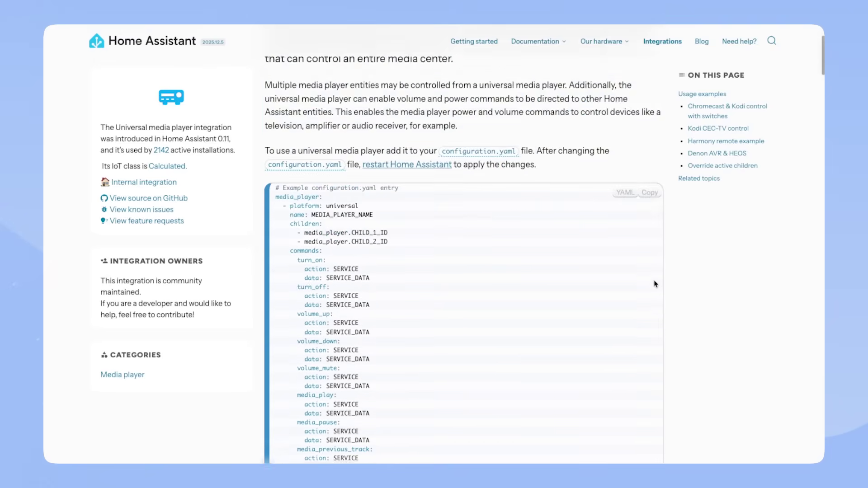
pyautogui.scroll(2, 654, 283)
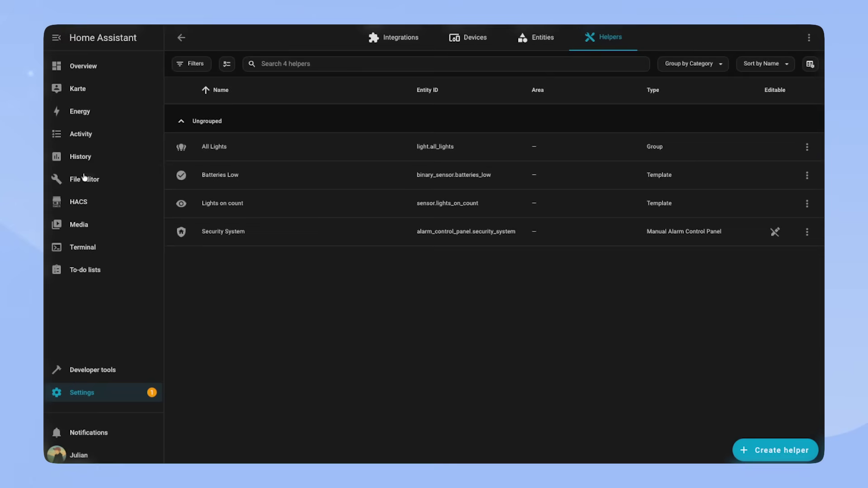
# Step: At the end of configuration.yaml in File editor, start a media_player entry with platform: universal
pyautogui.click(85, 179)
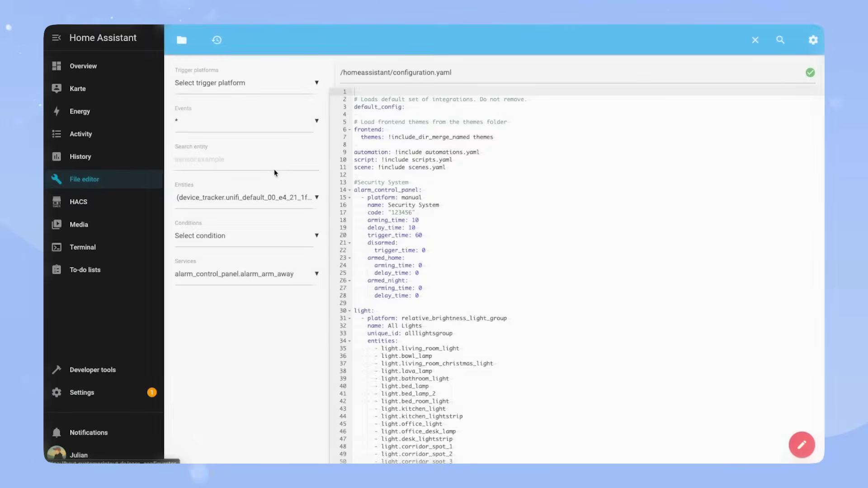
pyautogui.scroll(-1, 510, 307)
pyautogui.scroll(-3, 509, 307)
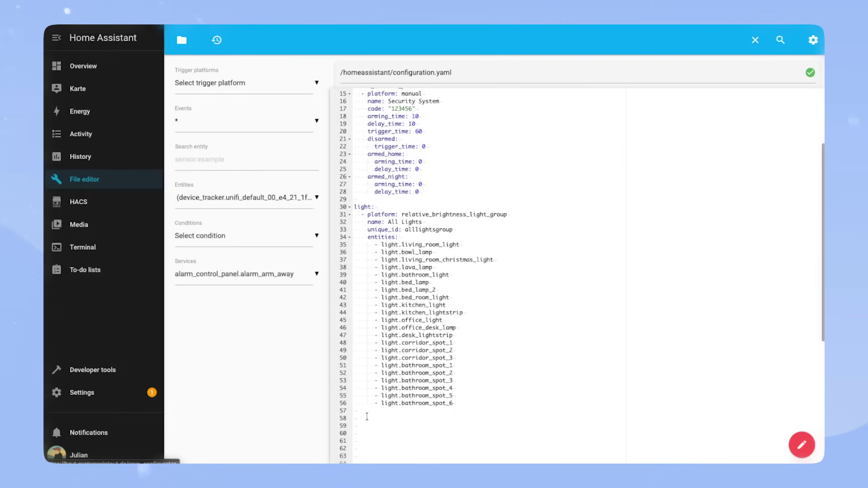
pyautogui.click(387, 418)
pyautogui.write('media_player:')
pyautogui.press('Return')
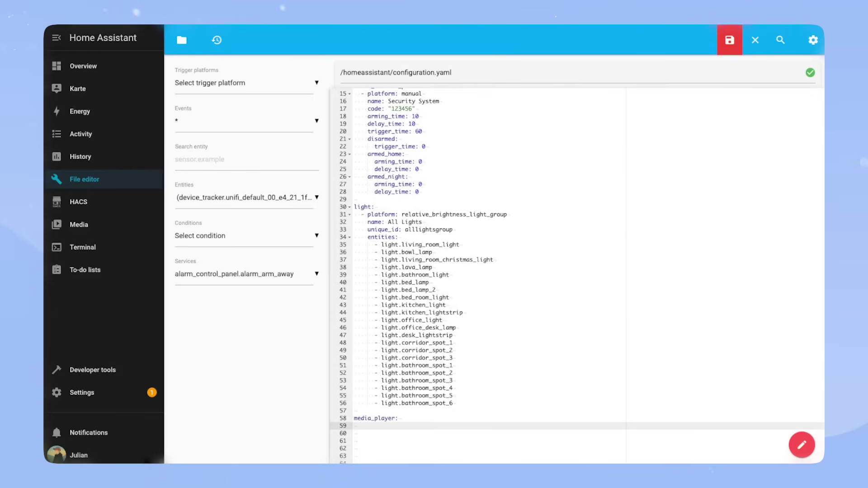
pyautogui.write('- platform: universal')
pyautogui.press('Return')
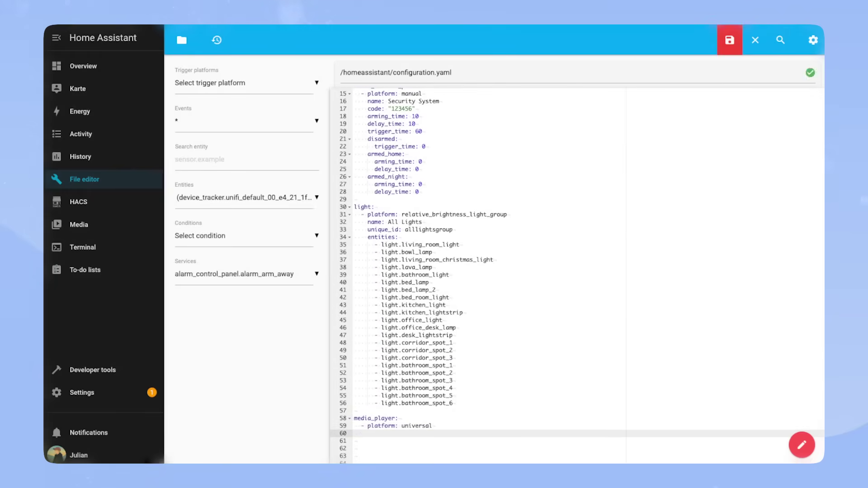
# Step: Add name Music, unique_id musicuniversal and children living_room_nest_2 and office_nest_2, then save
pyautogui.write('name: Music')
pyautogui.press('Return')
pyautogui.write('unique_id: musicuniversal')
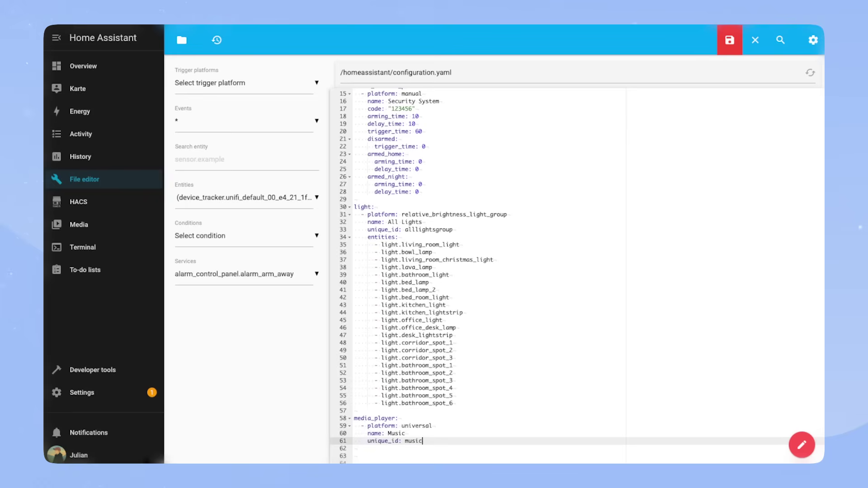
pyautogui.press('Return')
pyautogui.write('children:')
pyautogui.press('Return')
pyautogui.write('- media')
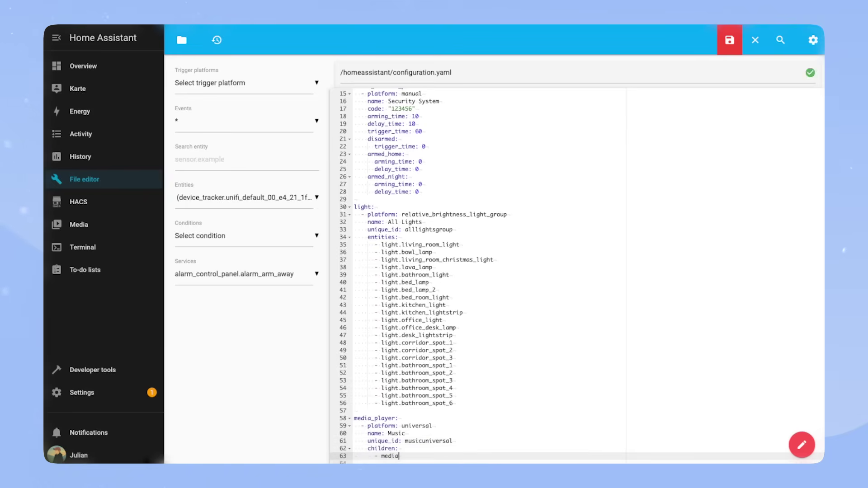
pyautogui.write('_player.living_room_nest_2')
pyautogui.press('Return')
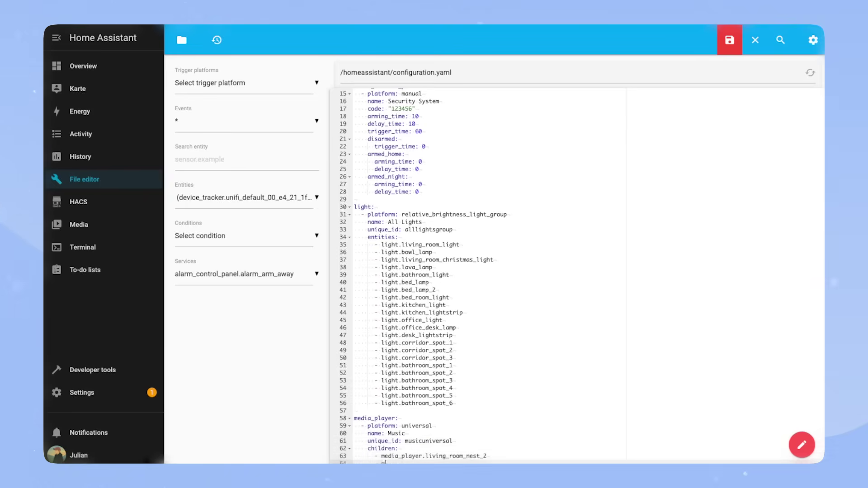
pyautogui.write('- media_player.office_nest_2')
pyautogui.scroll(-2, 489, 272)
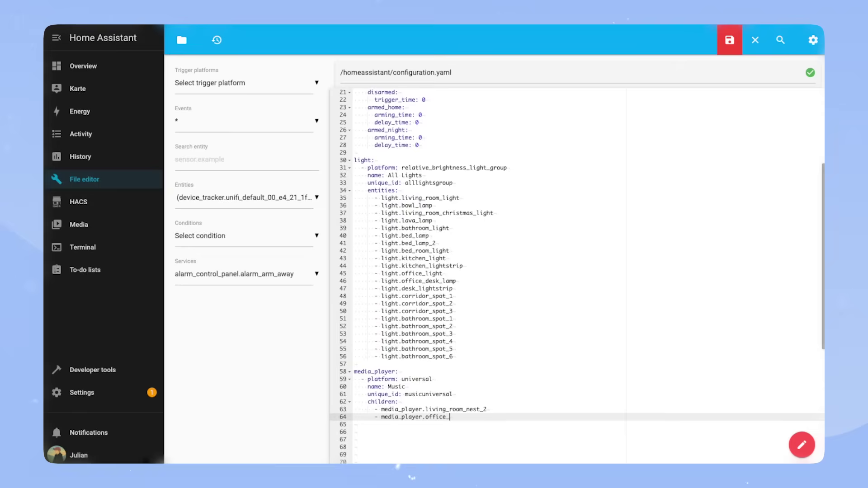
pyautogui.click(733, 41)
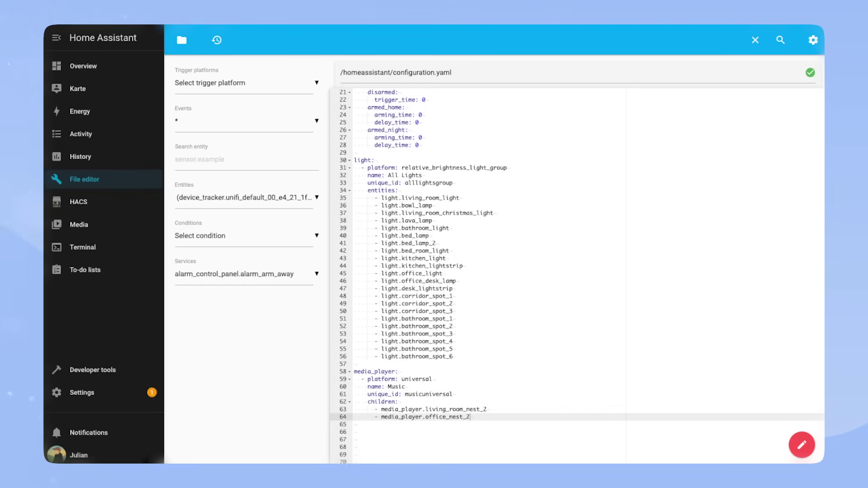
# Step: Check the configuration in Developer tools YAML and restart Home Assistant
pyautogui.click(75, 370)
pyautogui.click(290, 175)
pyautogui.click(719, 196)
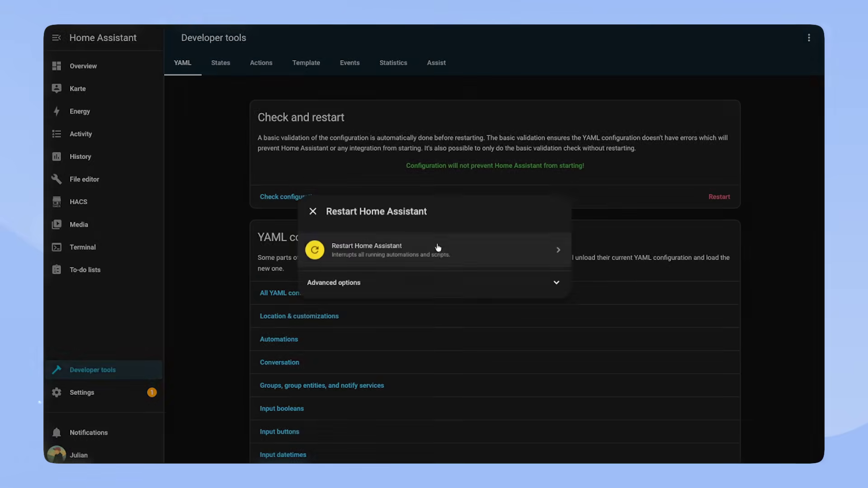
pyautogui.click(695, 265)
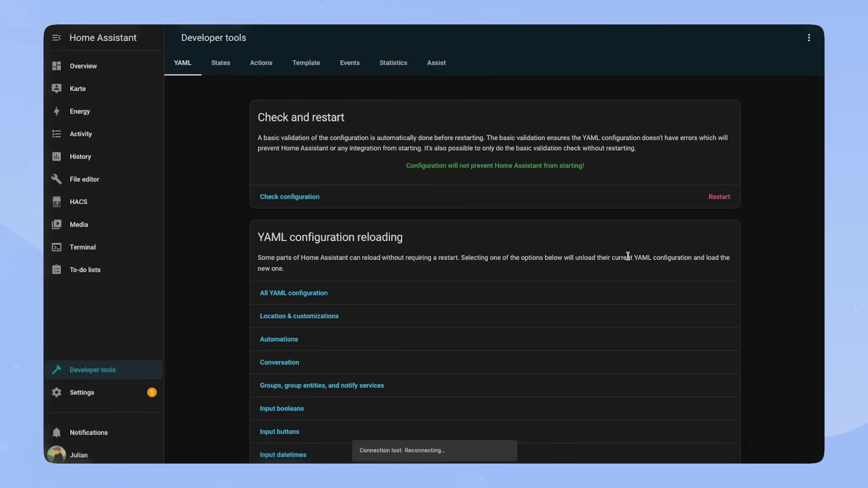
# Step: Find the new Music media player by searching 'media' in the Helpers list and view its details
pyautogui.click(82, 393)
pyautogui.click(452, 188)
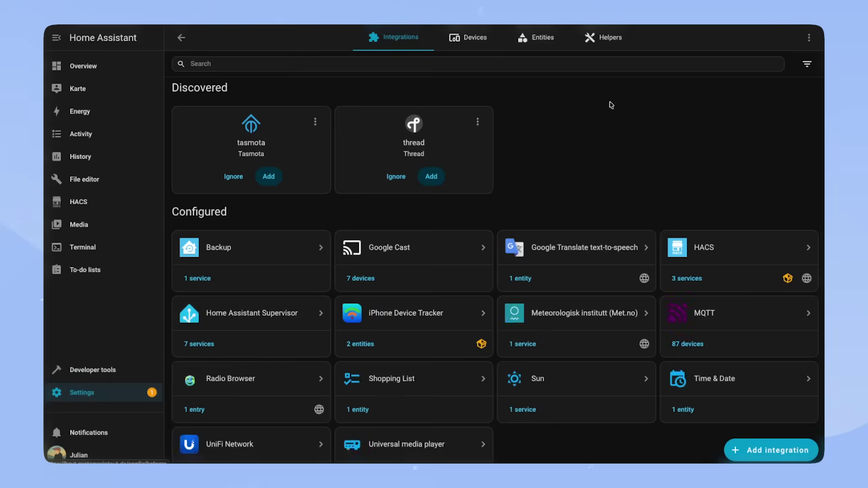
pyautogui.click(606, 37)
pyautogui.write('emedia')
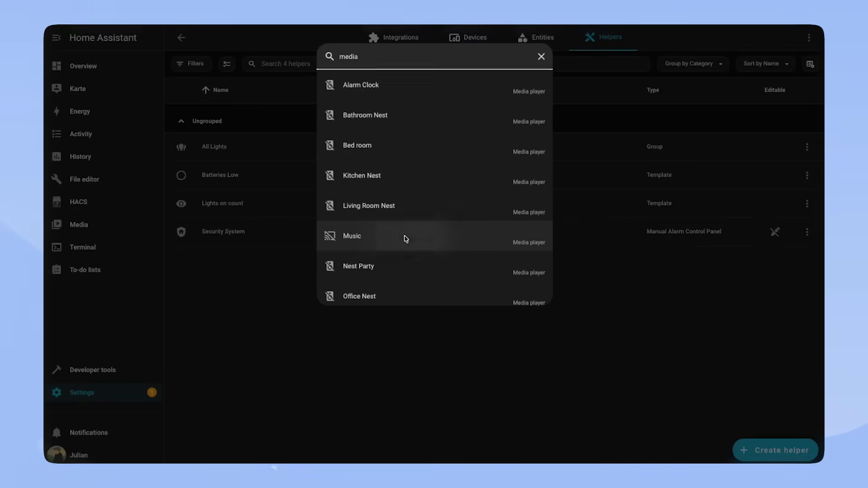
pyautogui.click(403, 236)
pyautogui.click(669, 324)
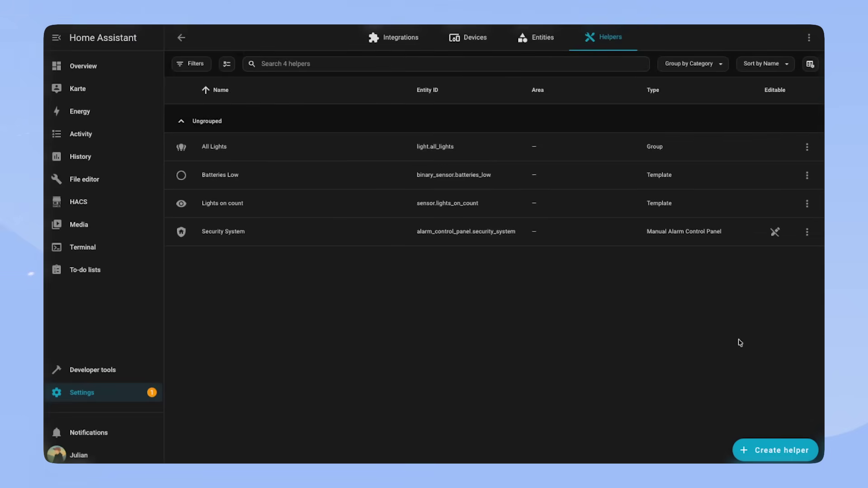